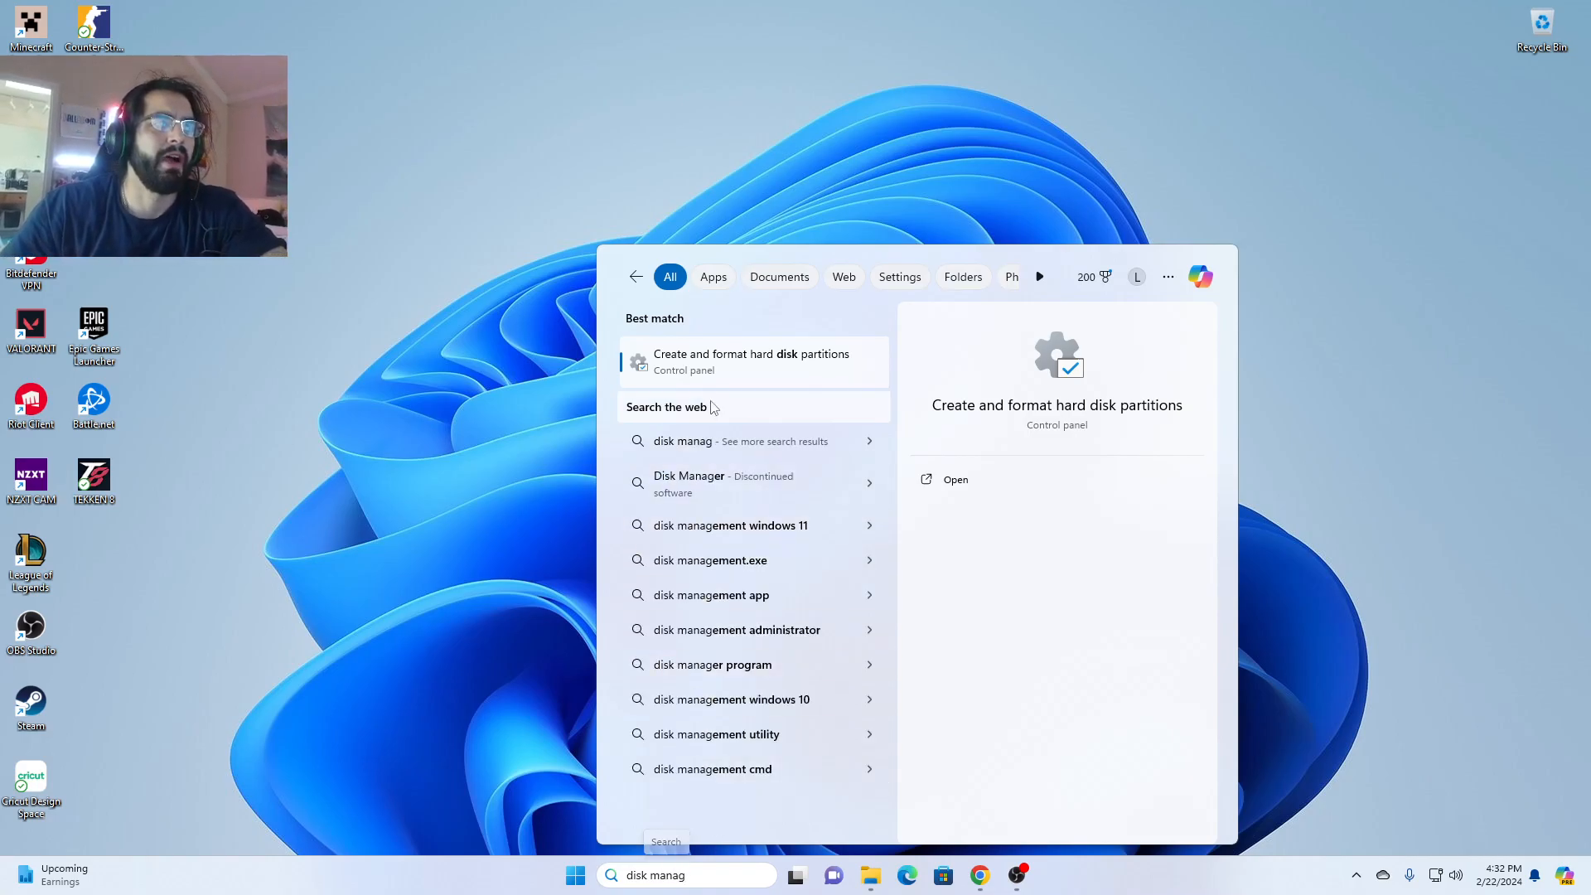
# - Open the hard disk partition tool and initialize Disk 1 with the GPT partition style, after consulting the browser's GPT or MBR search results
pyautogui.click(751, 357)
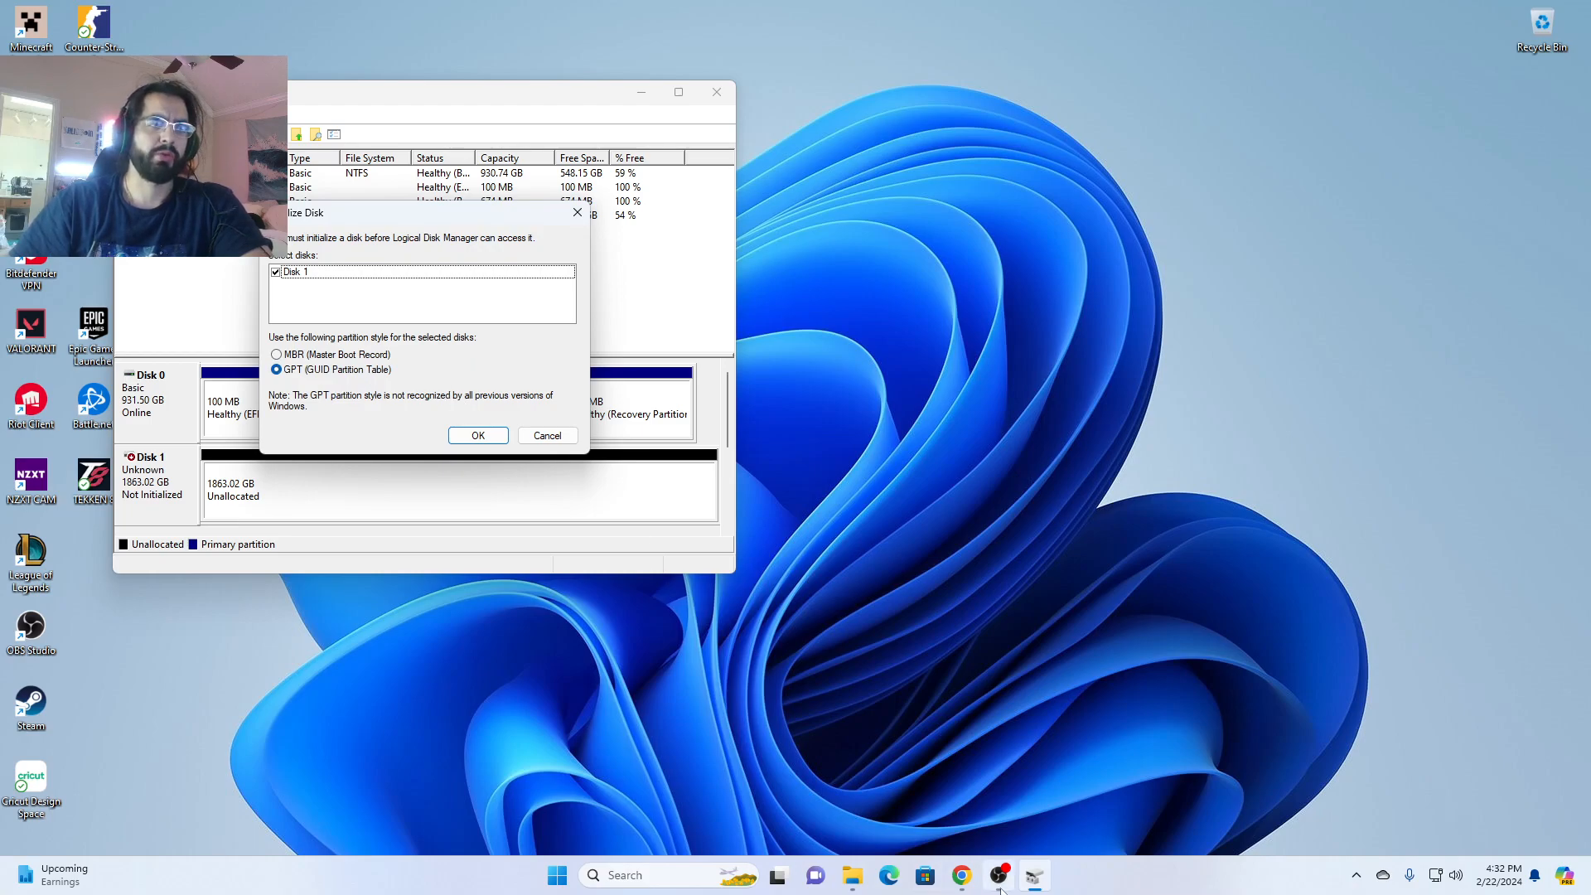
pyautogui.click(973, 879)
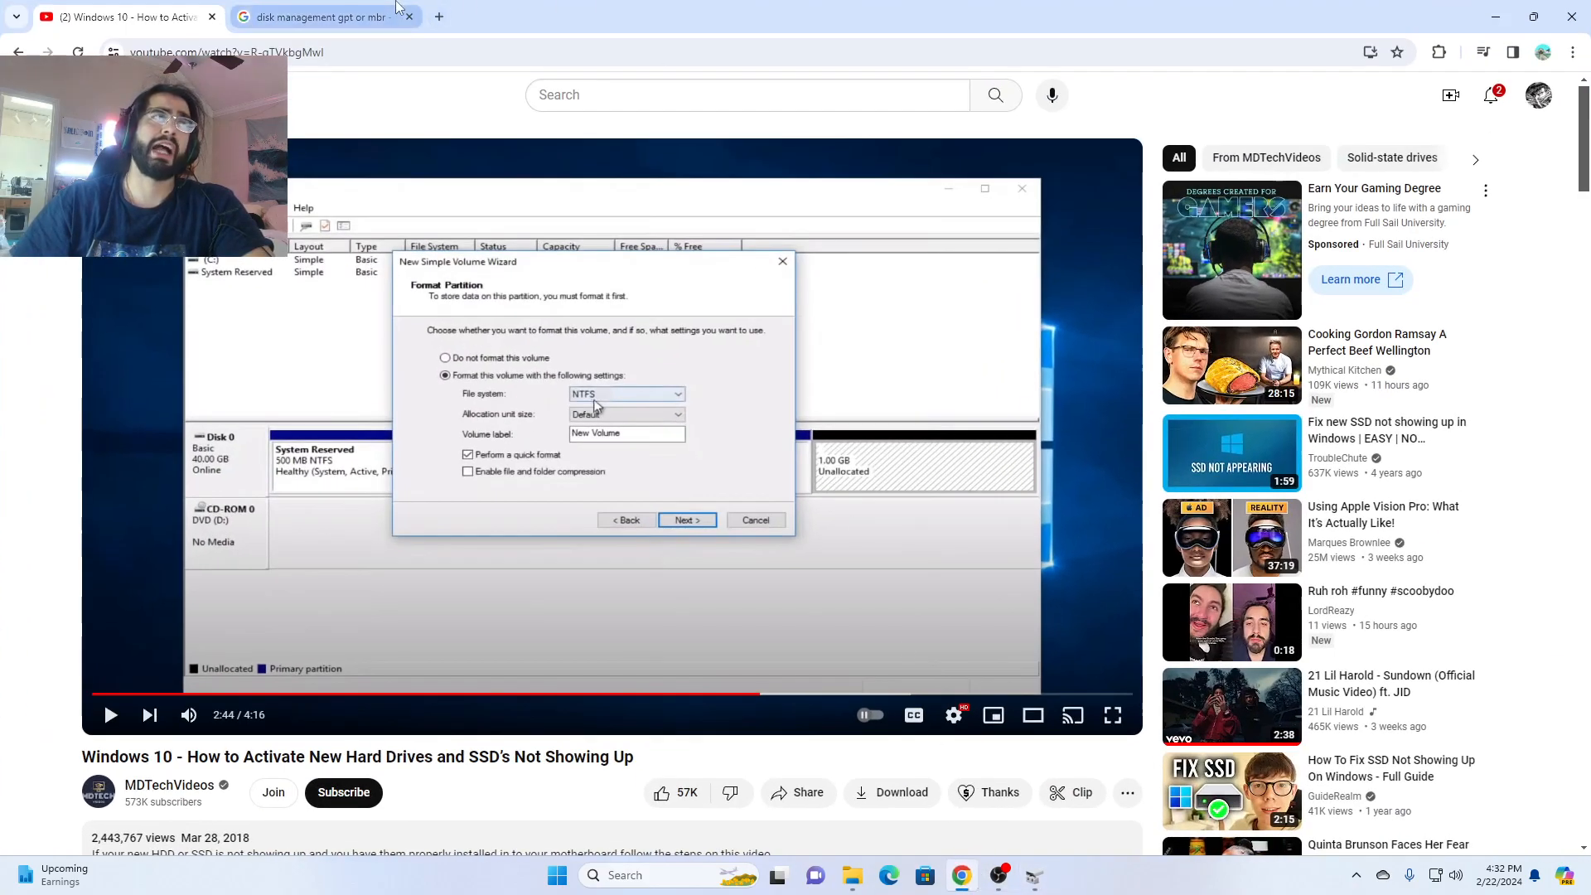
pyautogui.click(398, 9)
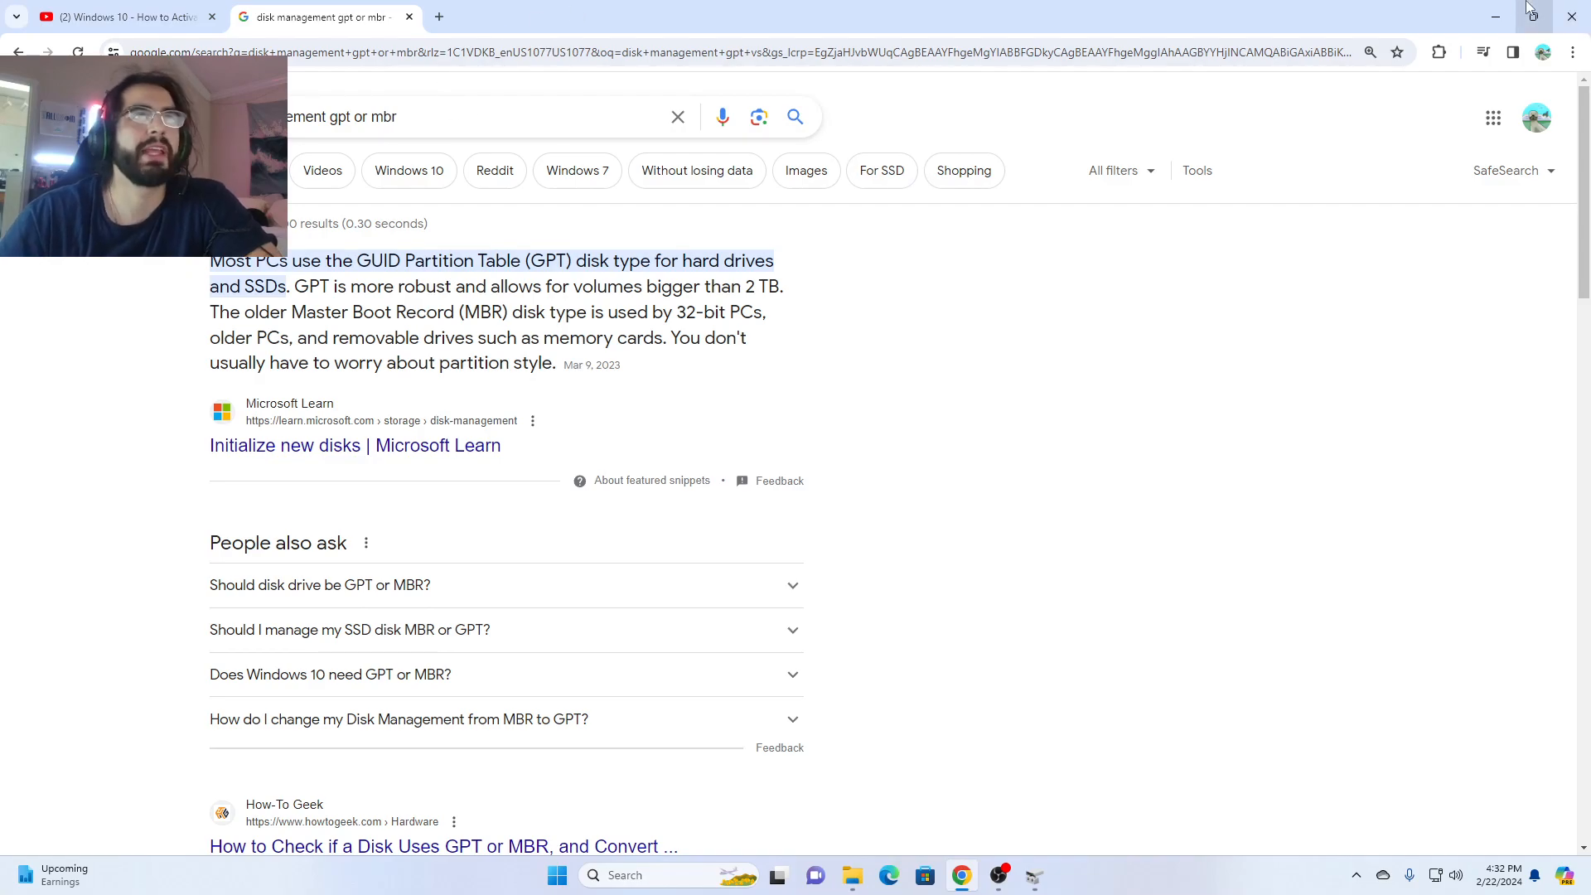
pyautogui.click(1496, 16)
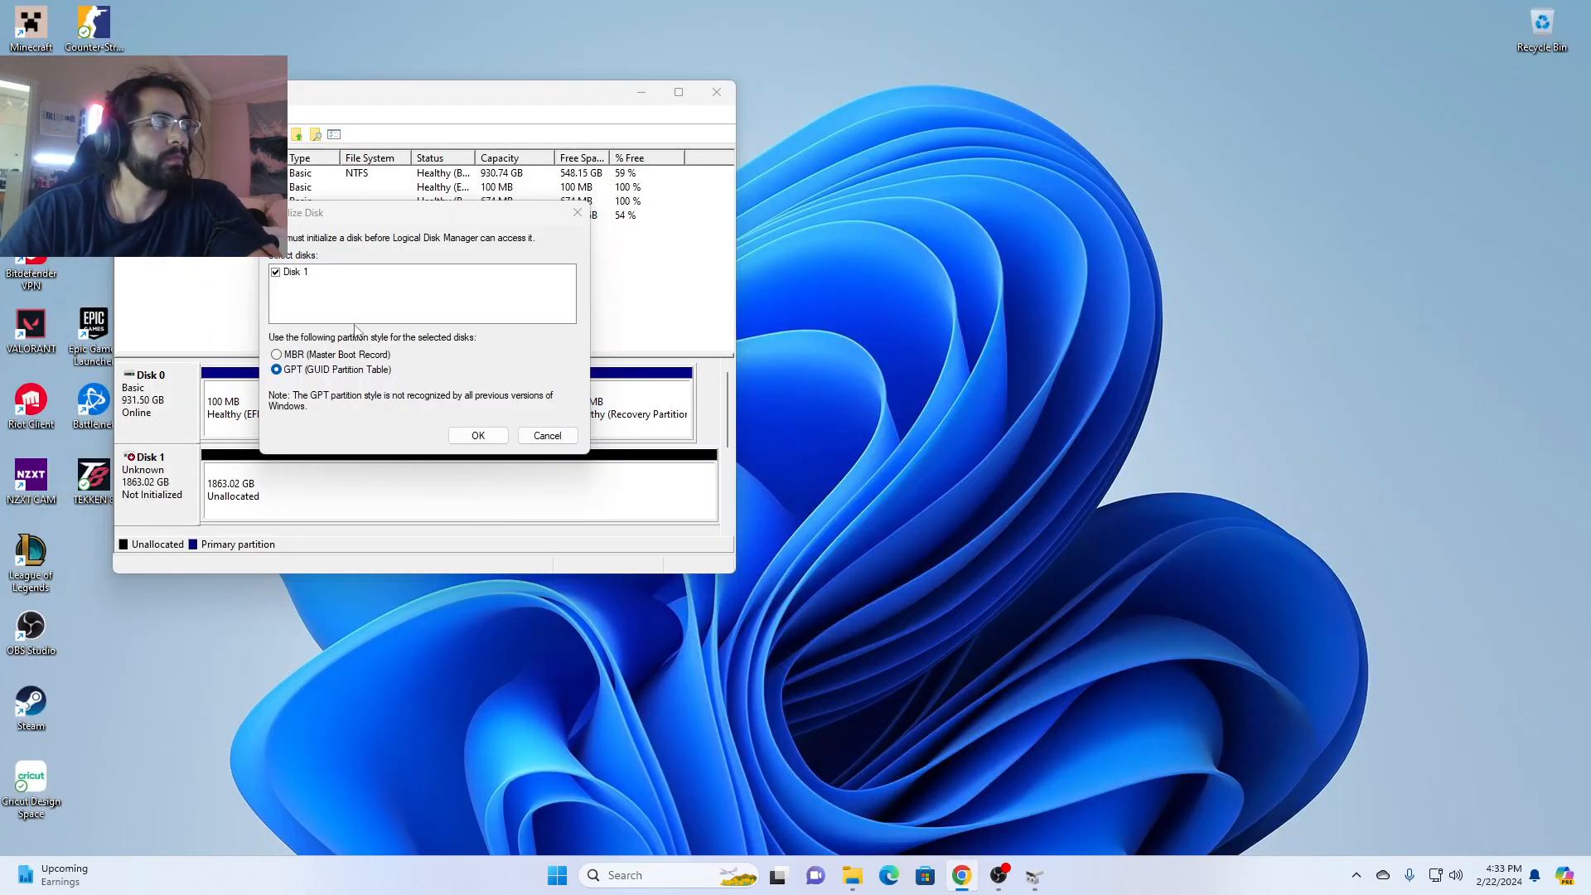
pyautogui.click(489, 435)
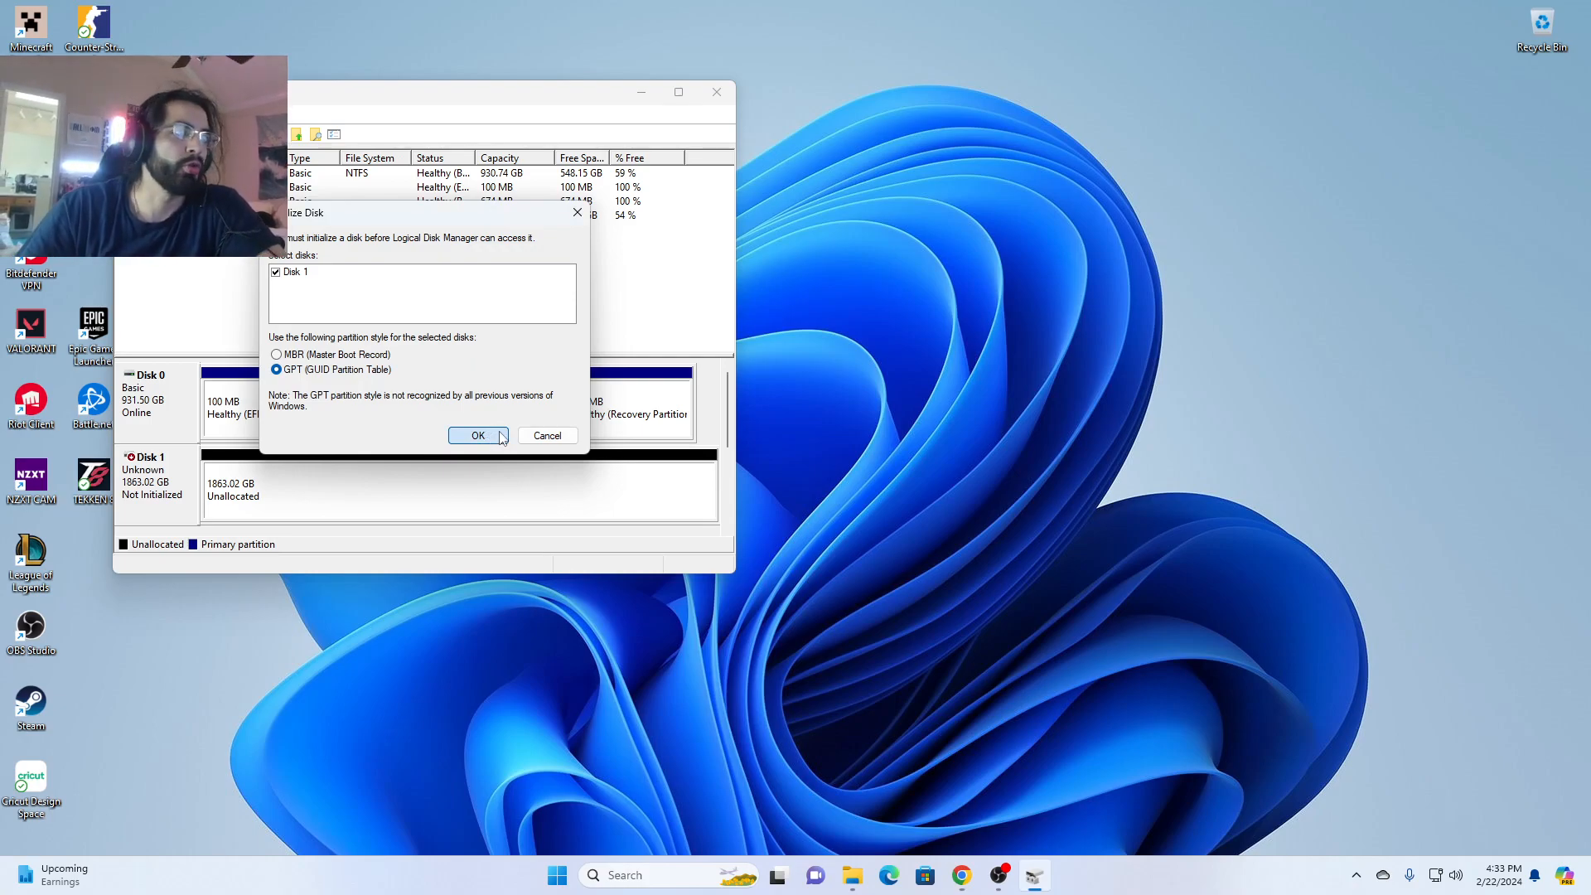
pyautogui.click(502, 438)
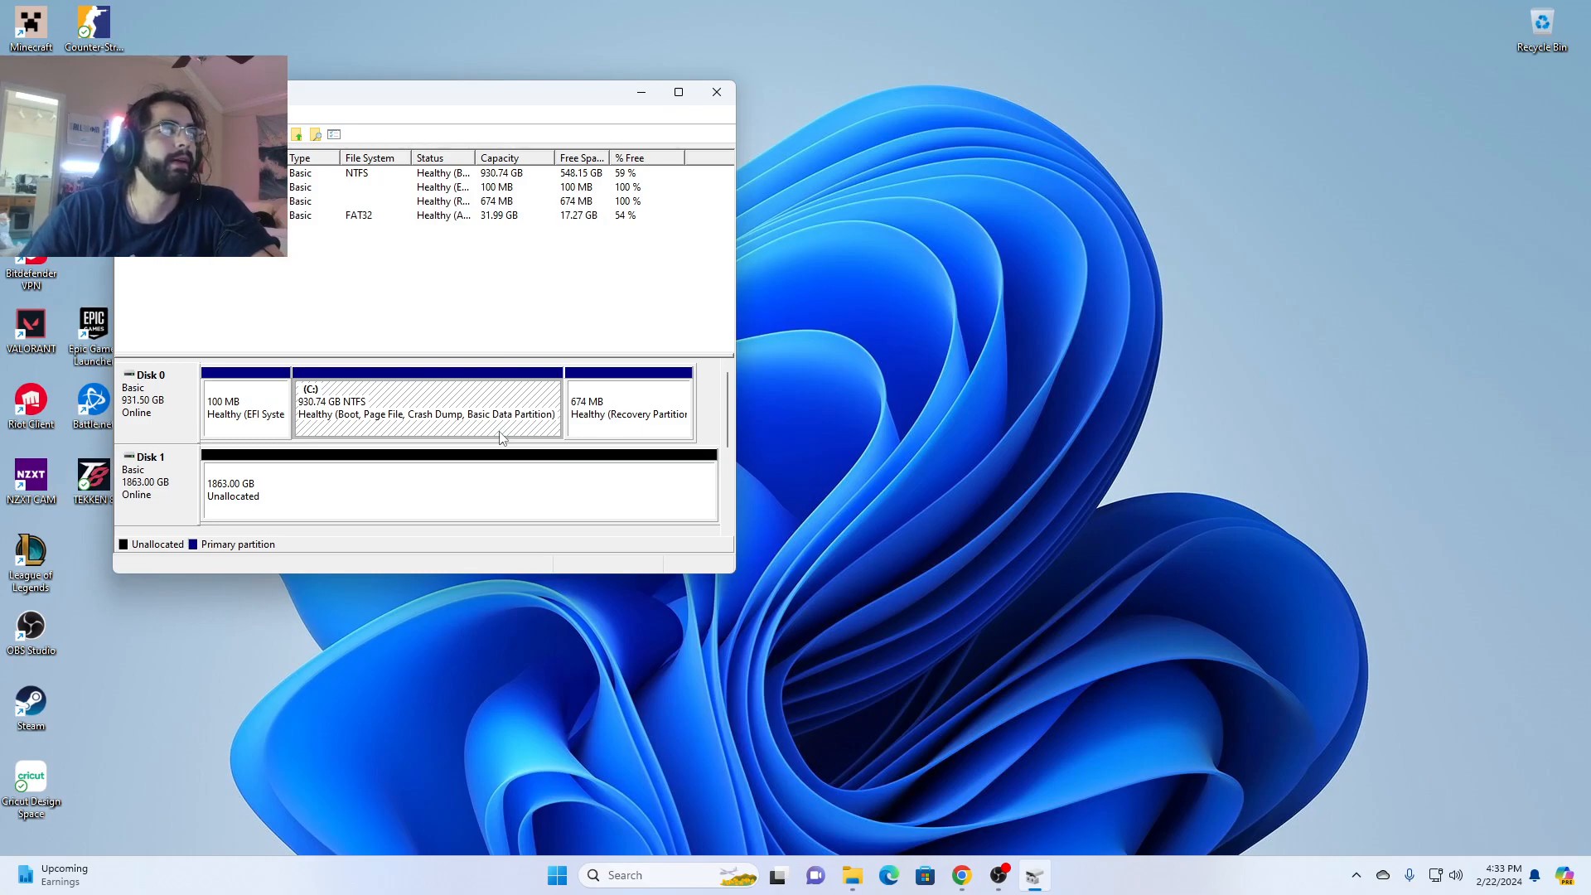
# - Inspect the device details of Disk 1's unallocated space and the disk's available conversion options, and close the partition tool
pyautogui.click(278, 487)
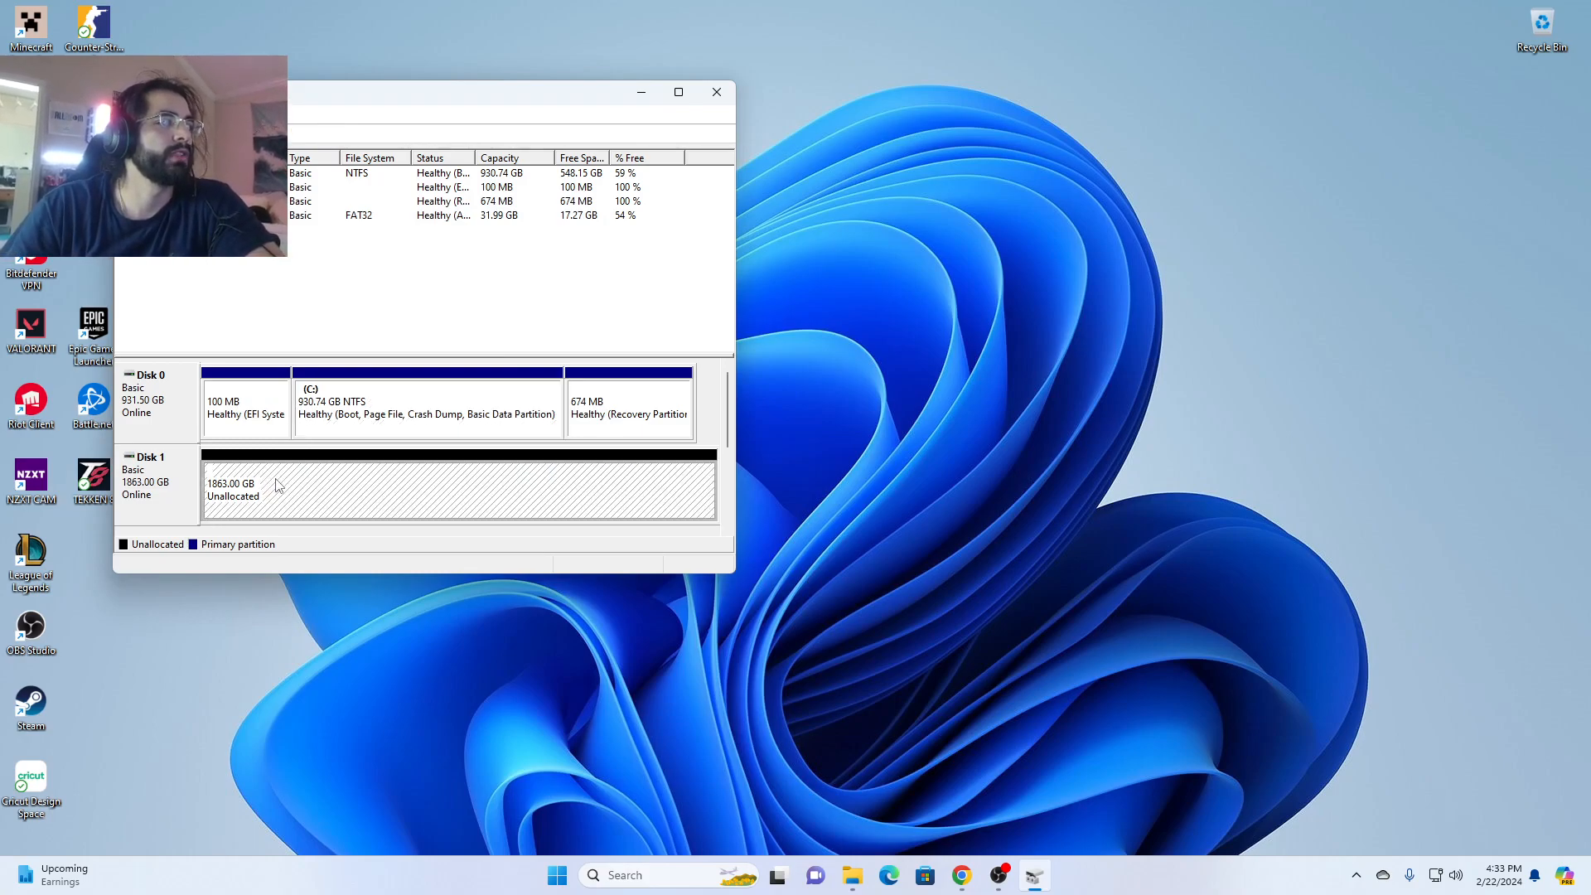
pyautogui.rightClick(276, 479)
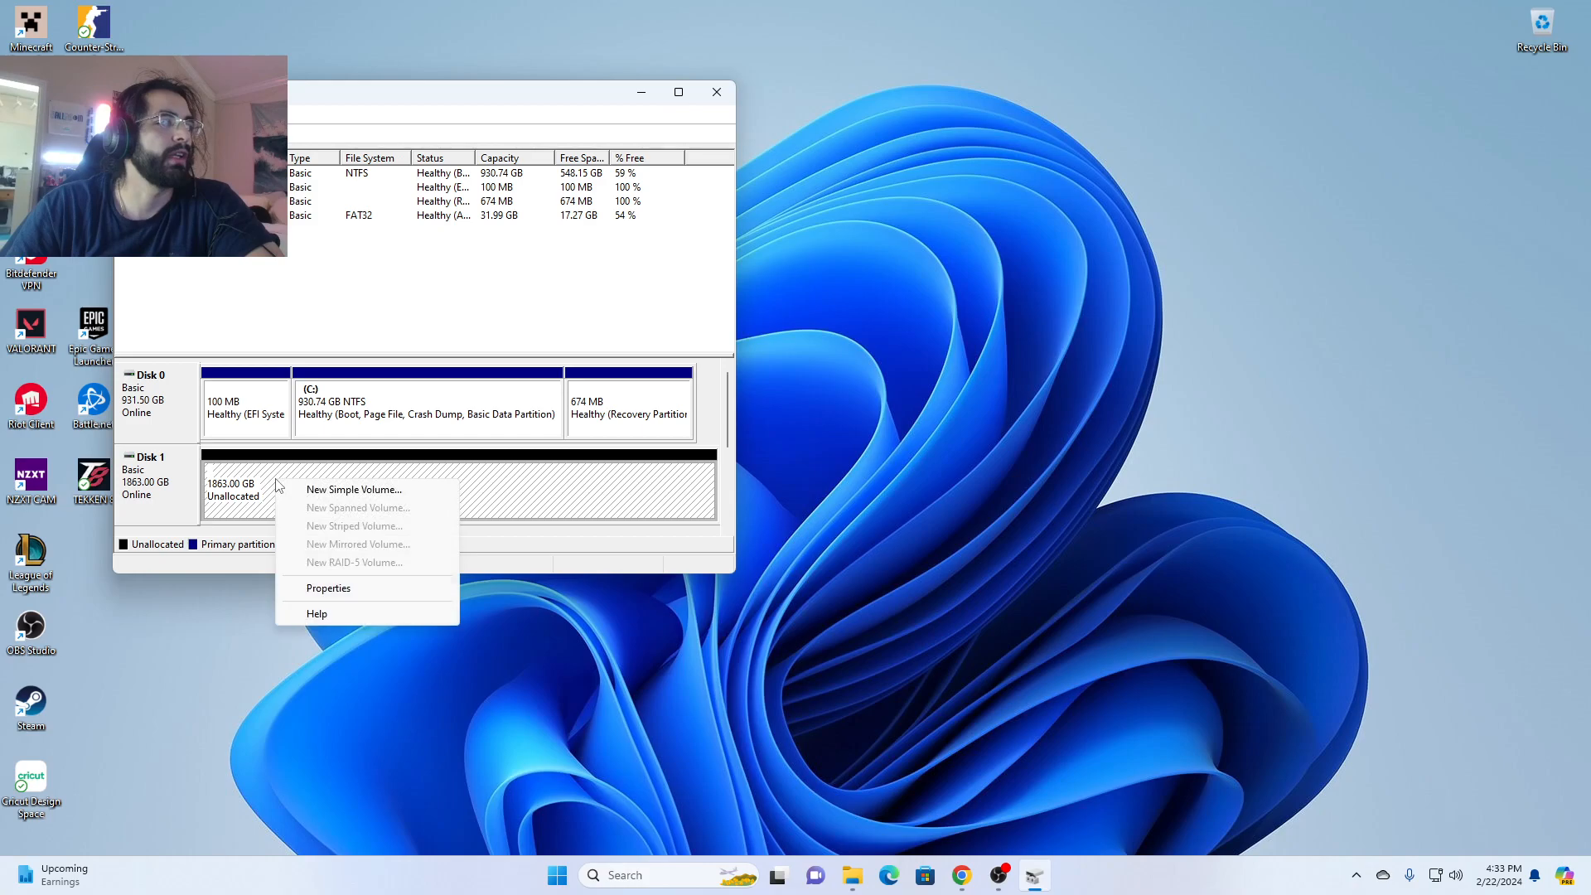
pyautogui.click(373, 590)
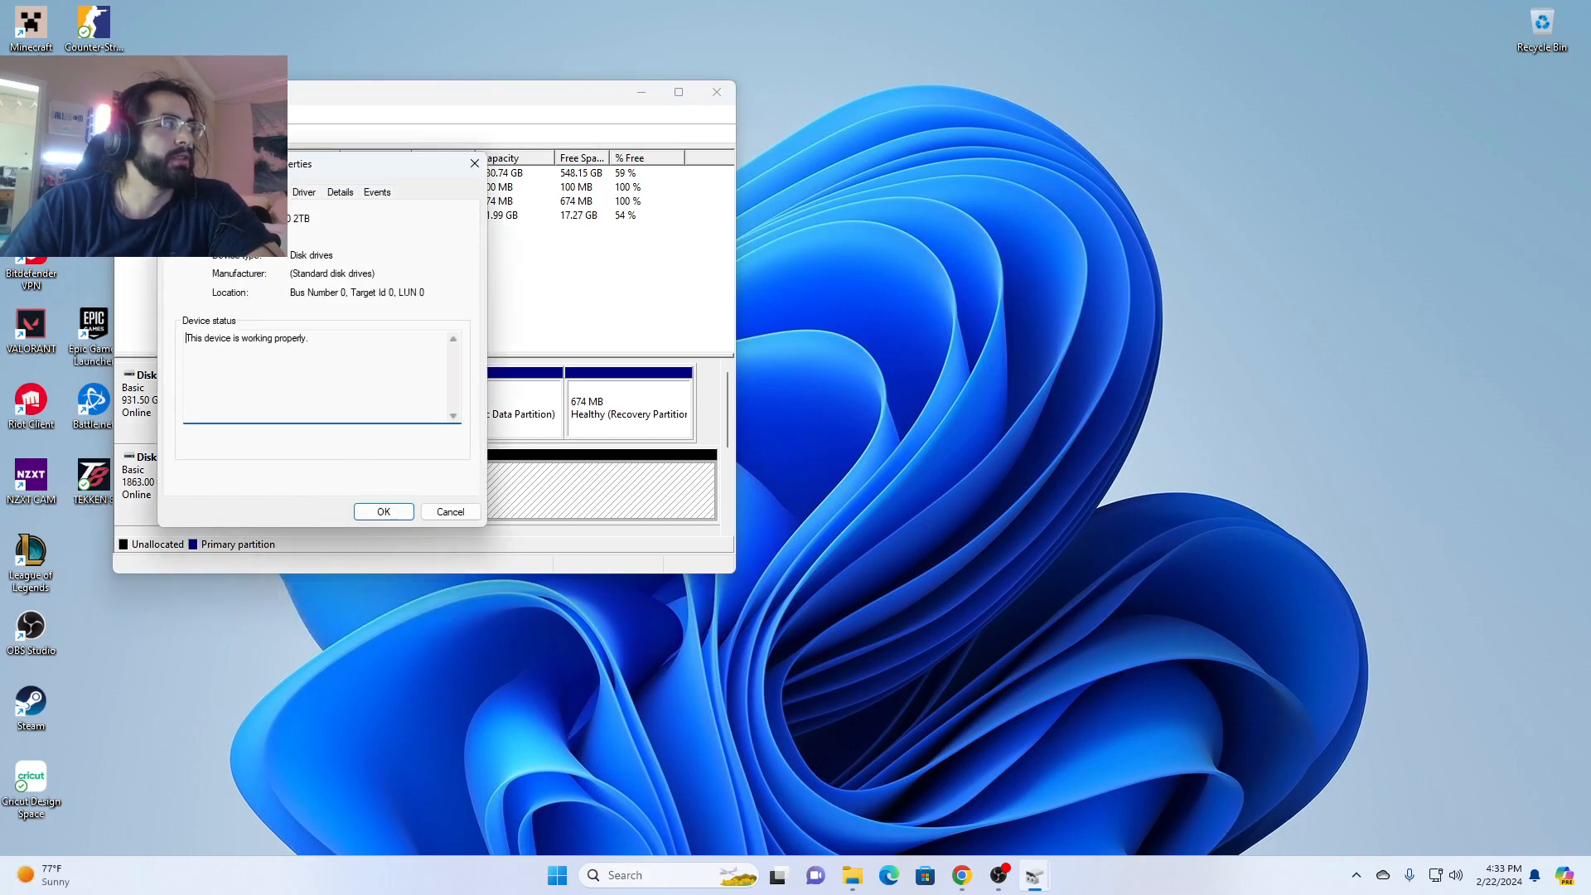
pyautogui.click(341, 192)
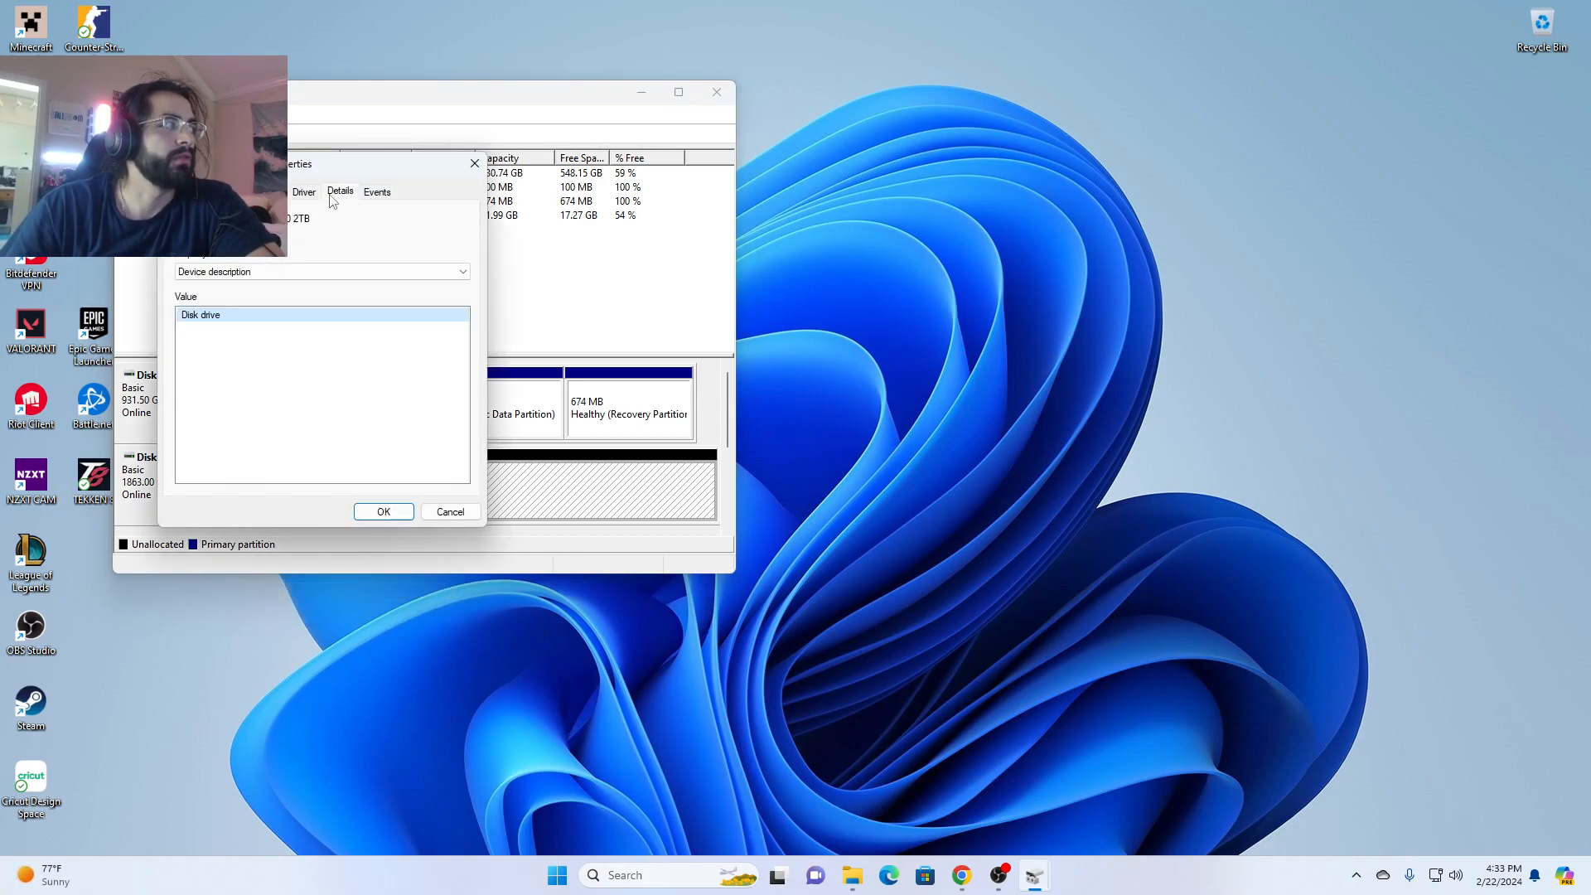
pyautogui.click(450, 512)
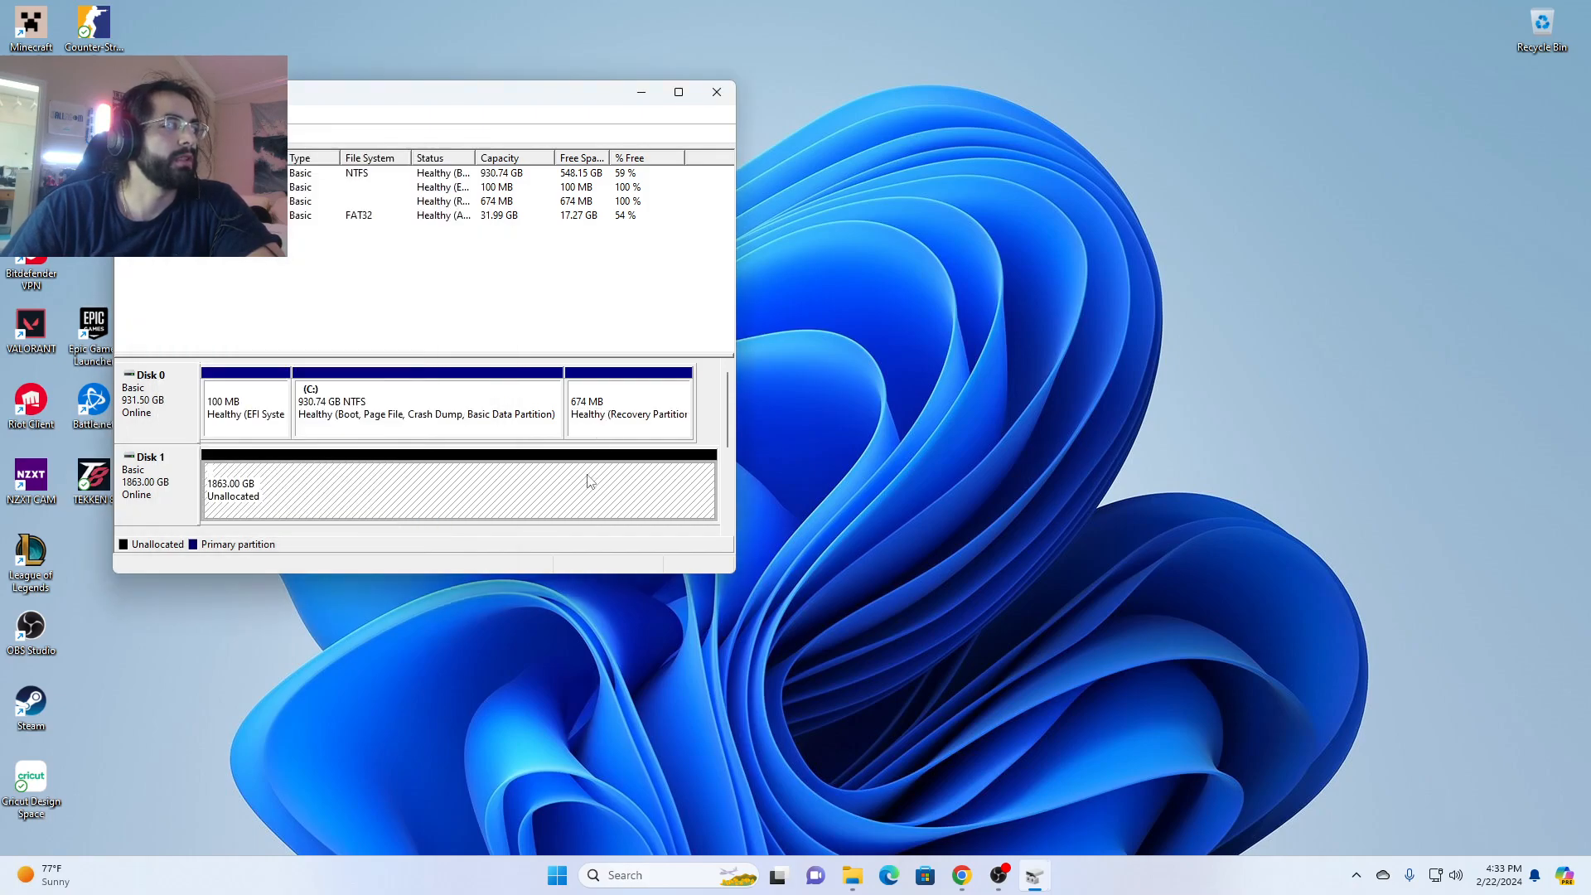
pyautogui.rightClick(174, 481)
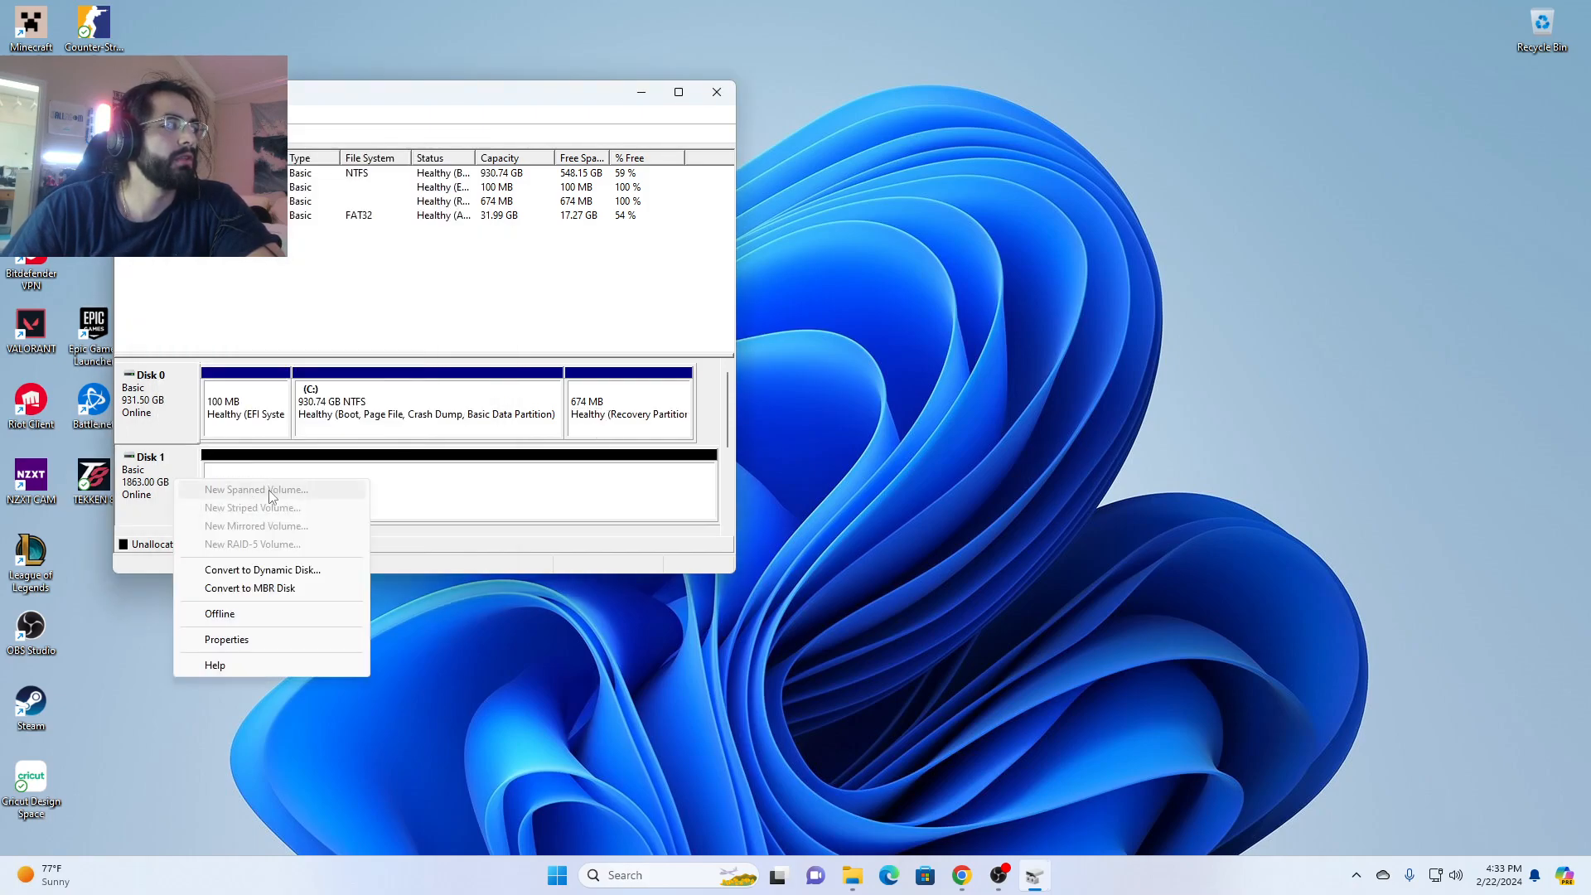
pyautogui.click(320, 588)
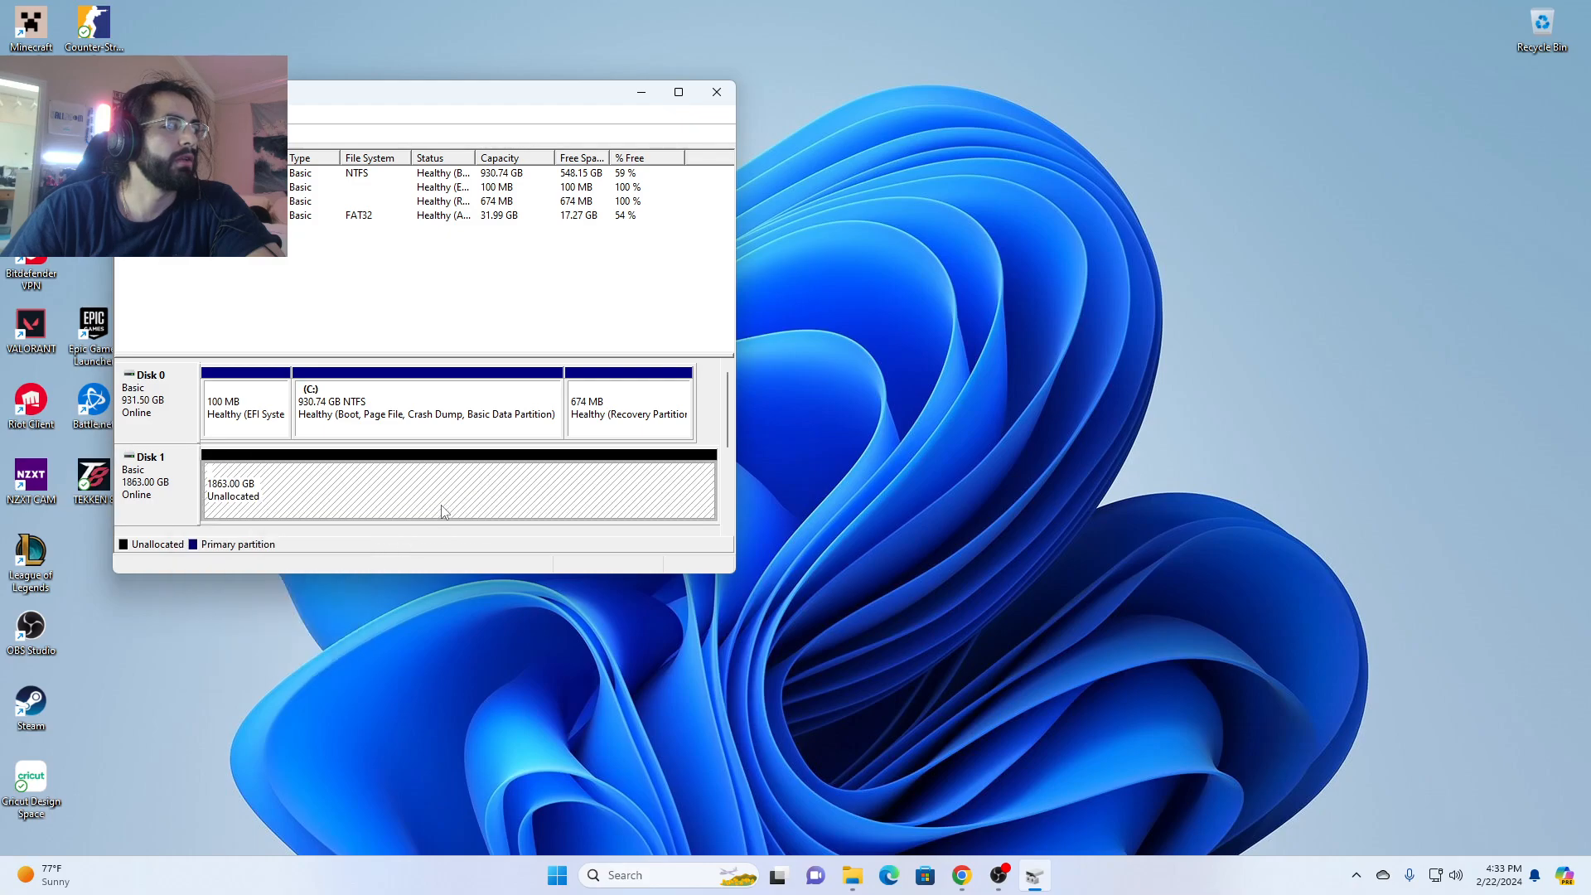
pyautogui.click(717, 92)
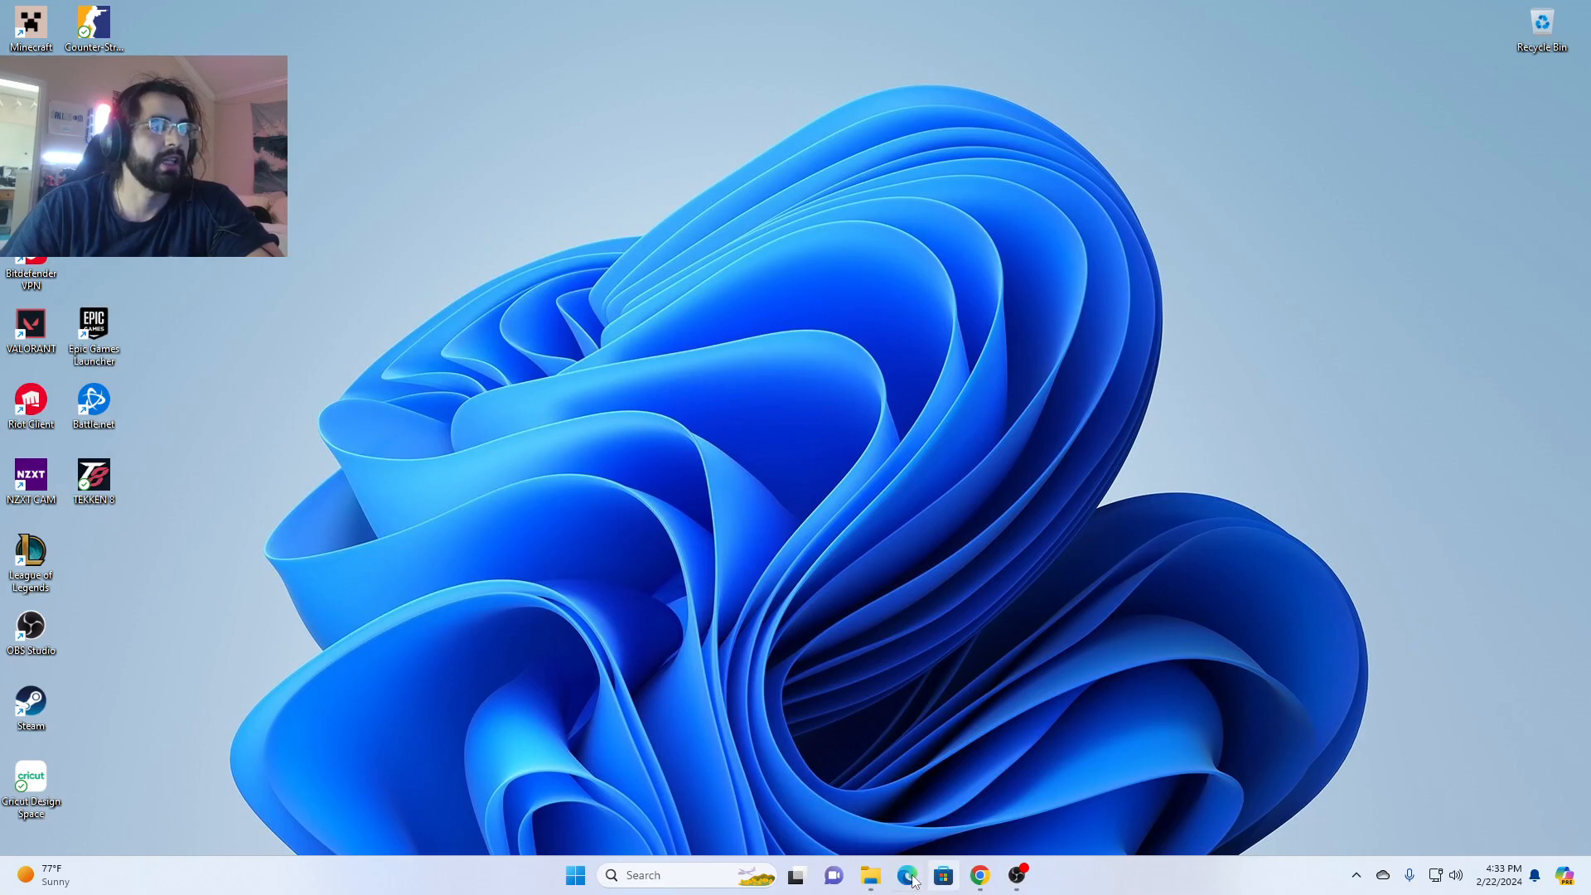
# - Check This PC in File Explorer for the new drive, including the contents of ESD-USB (D:)
pyautogui.click(870, 875)
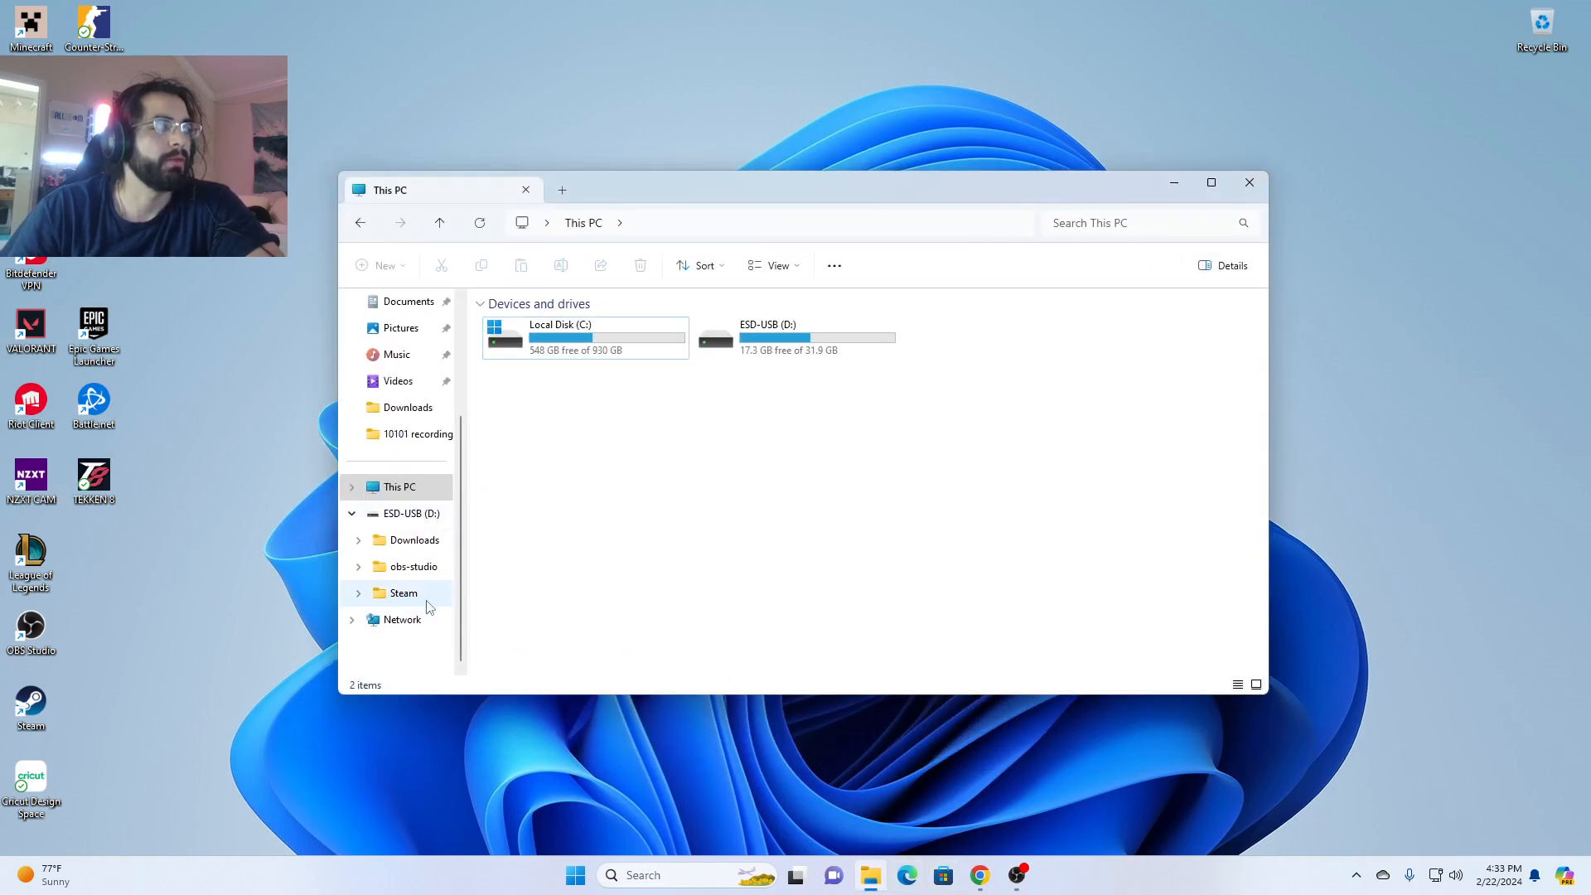
pyautogui.click(411, 513)
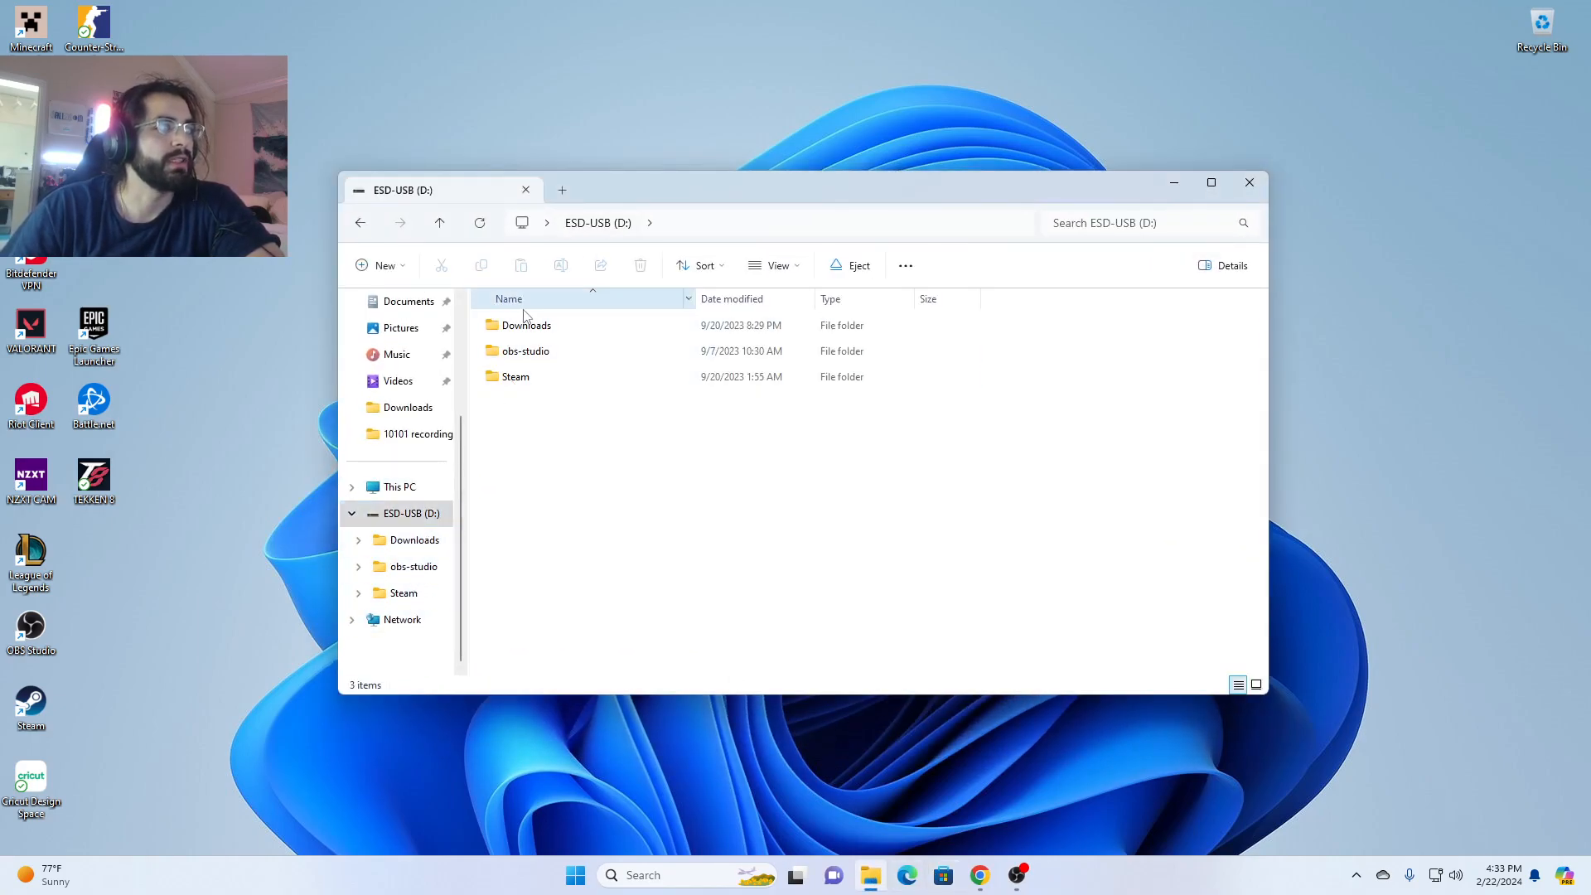
pyautogui.click(375, 486)
pyautogui.rightClick(694, 443)
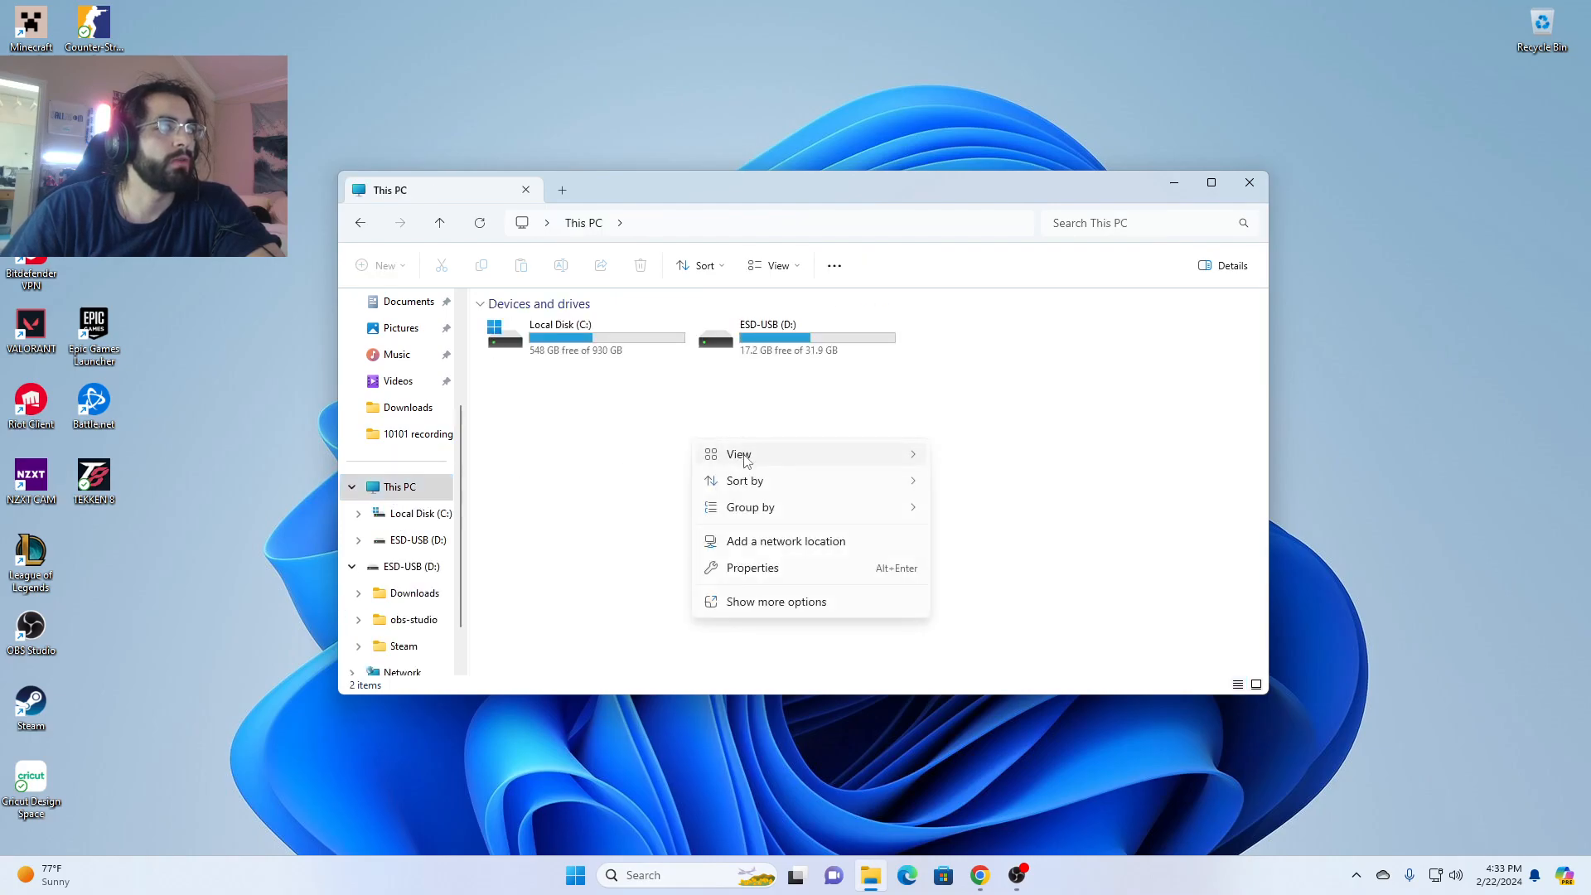
pyautogui.click(1032, 343)
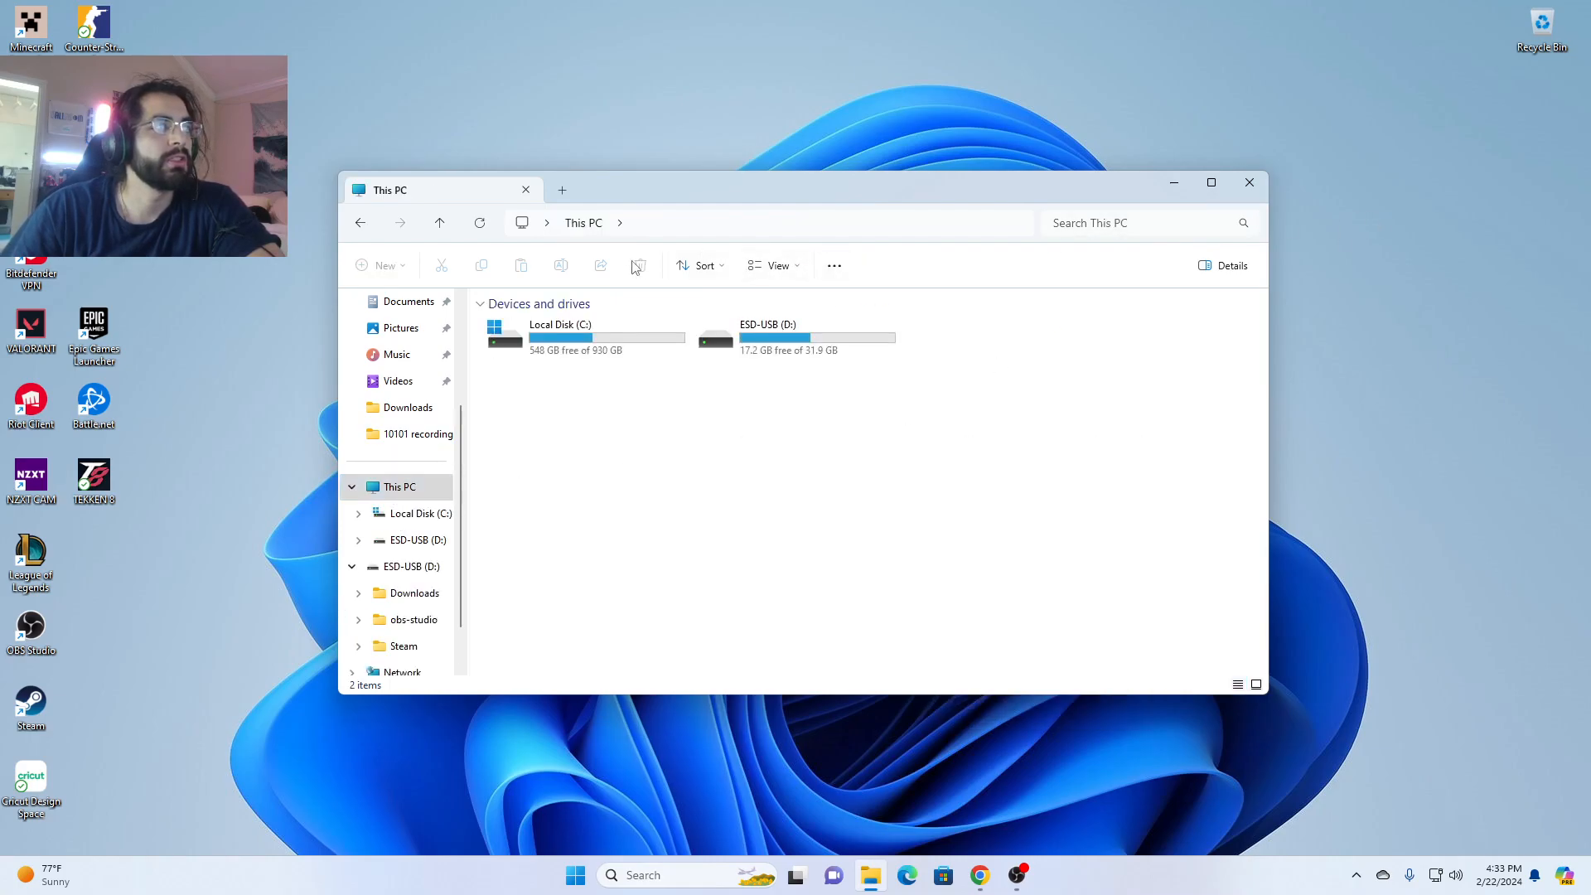
pyautogui.click(834, 269)
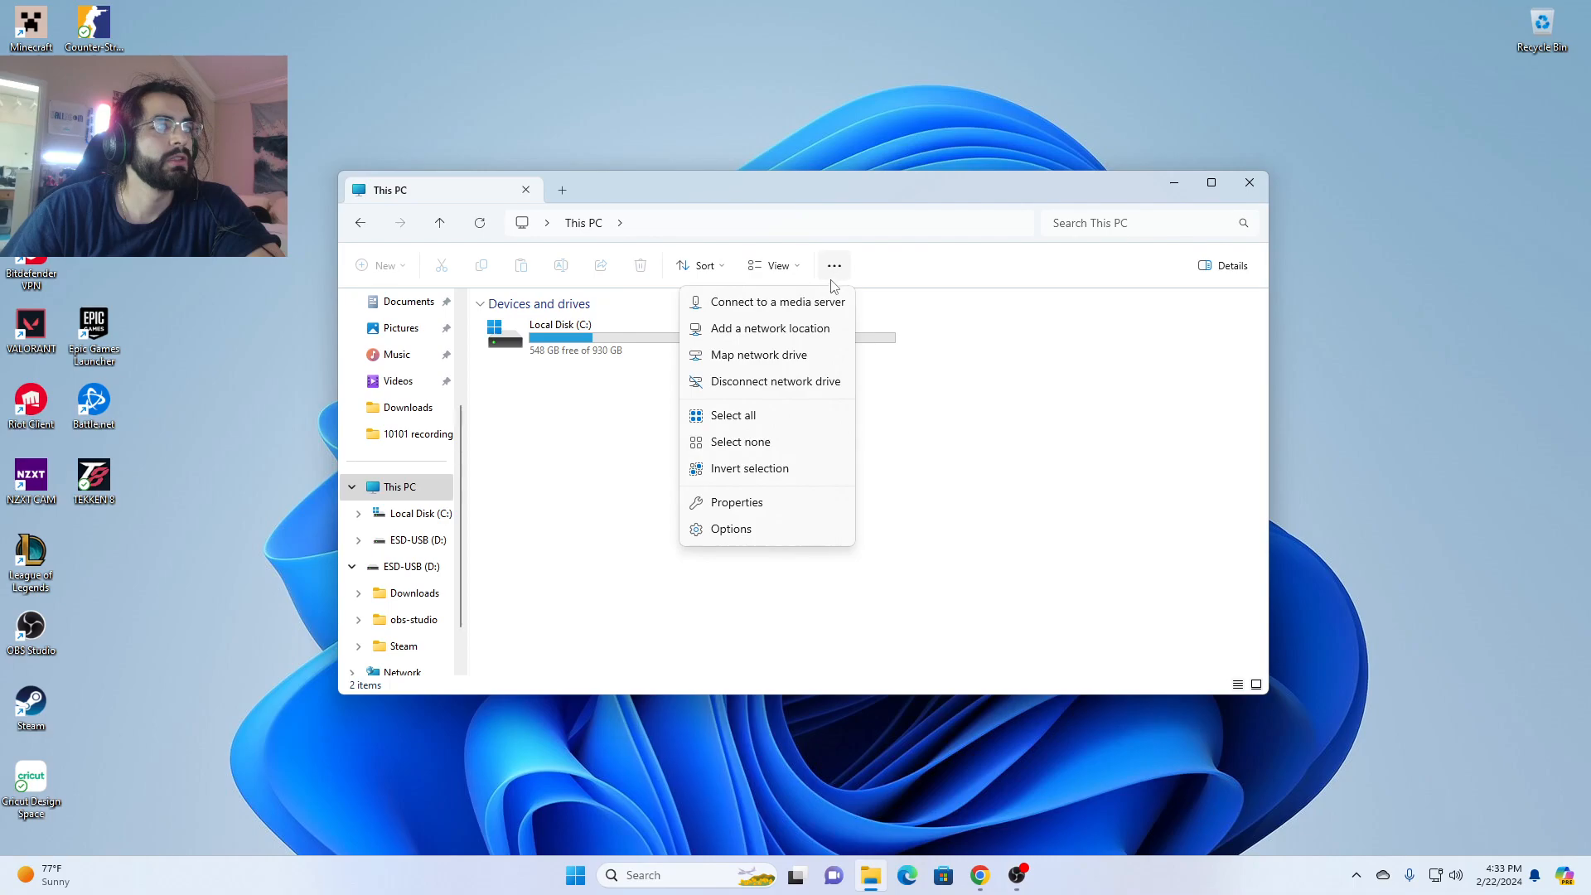
pyautogui.click(915, 465)
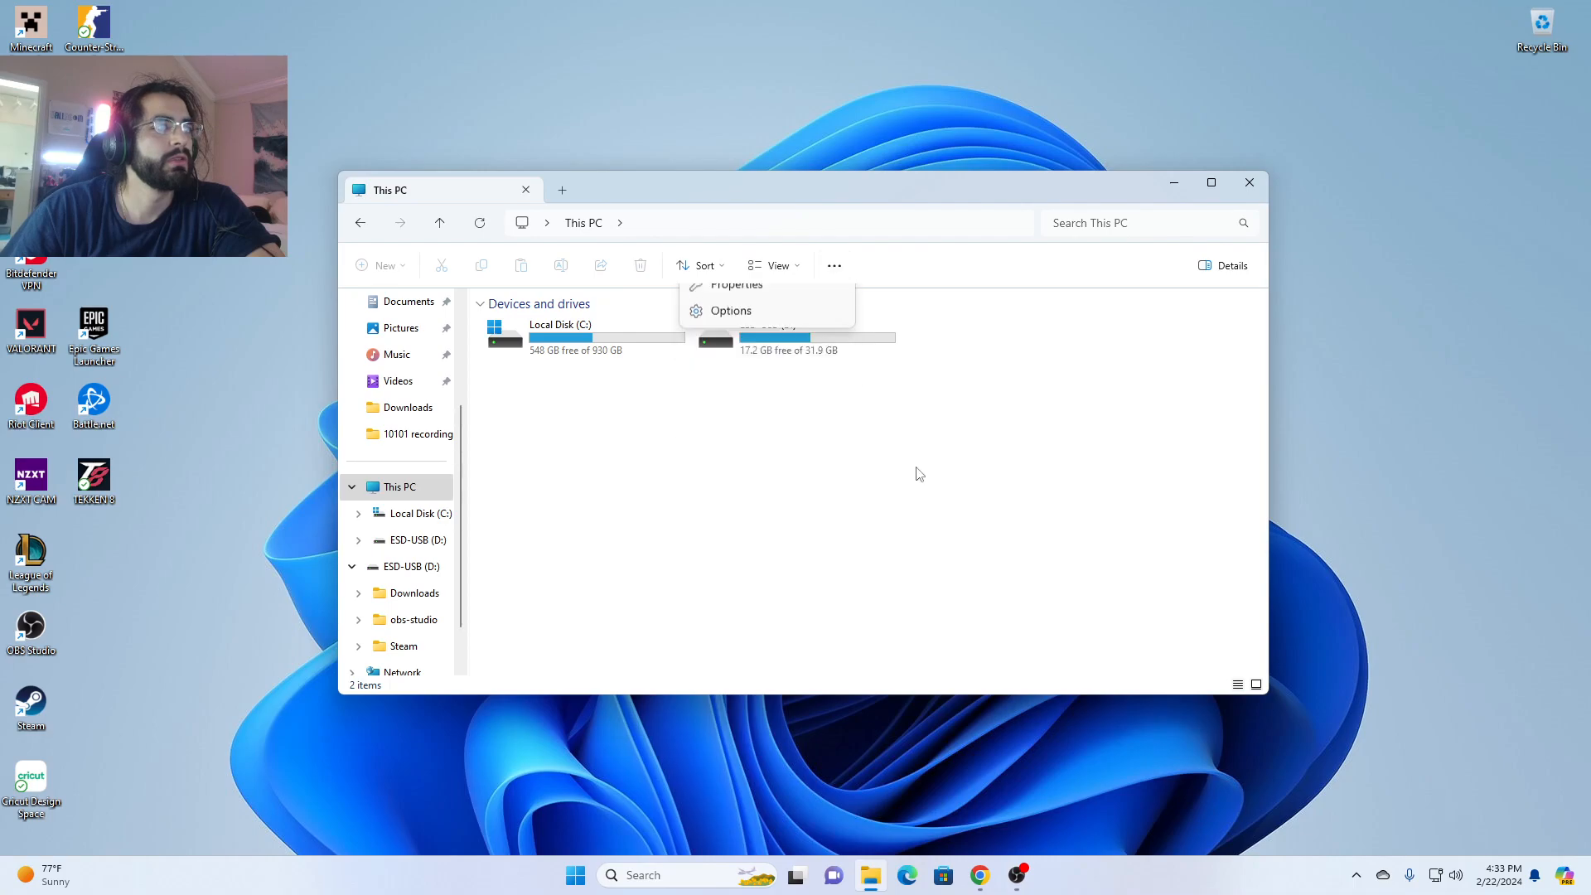
# - Switch to Chrome and review the section of the hard drive activation video that starts a new simple volume
pyautogui.click(979, 875)
pyautogui.click(96, 6)
pyautogui.click(519, 464)
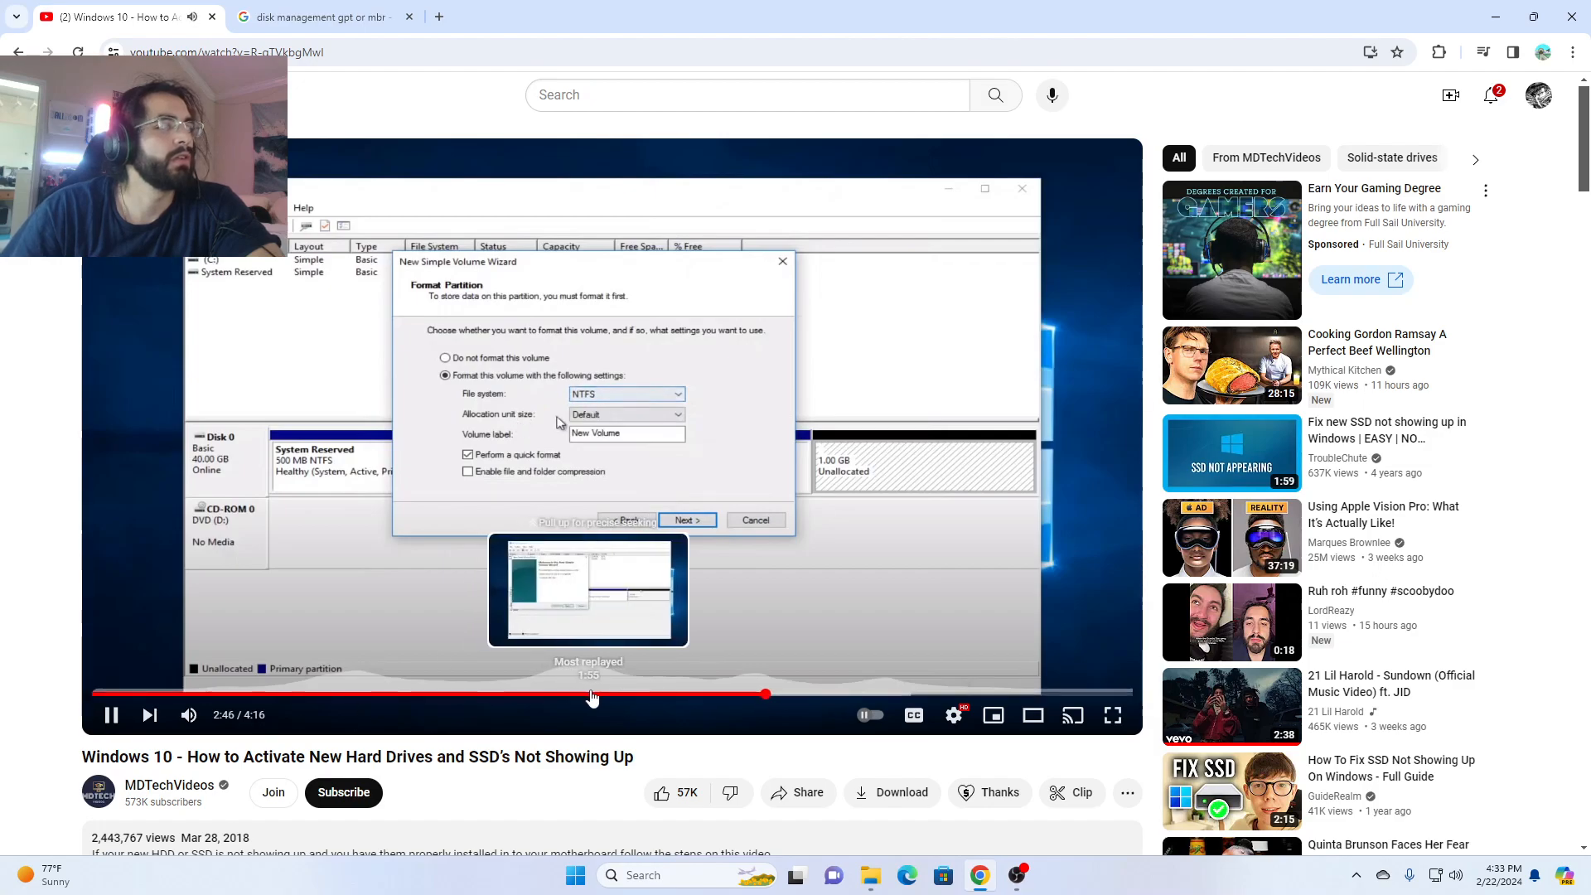
pyautogui.click(562, 692)
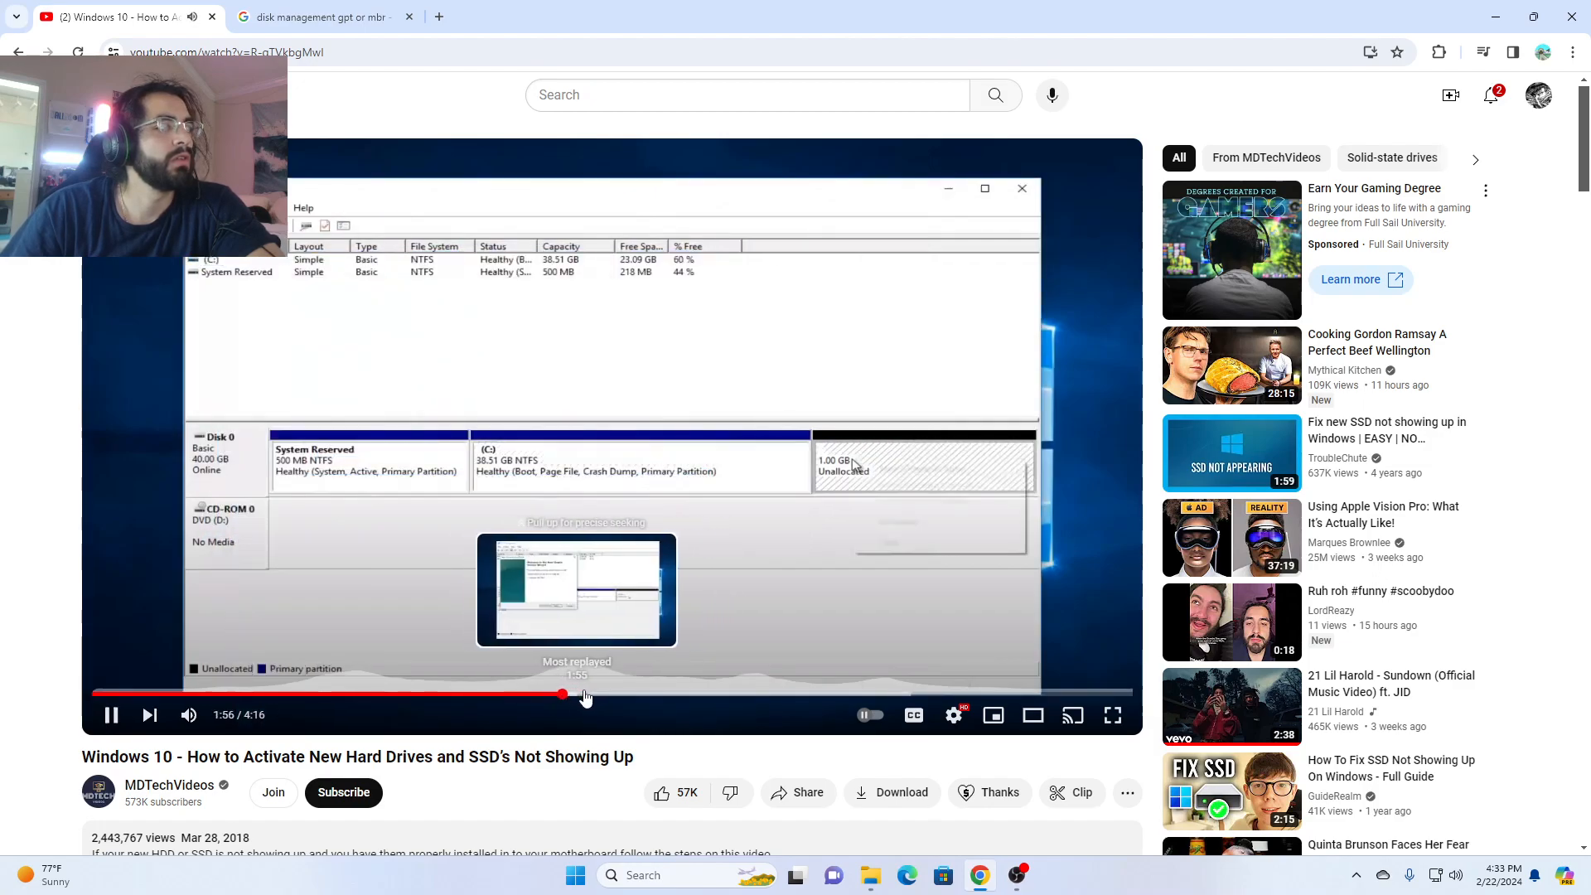
pyautogui.click(609, 465)
pyautogui.click(1496, 17)
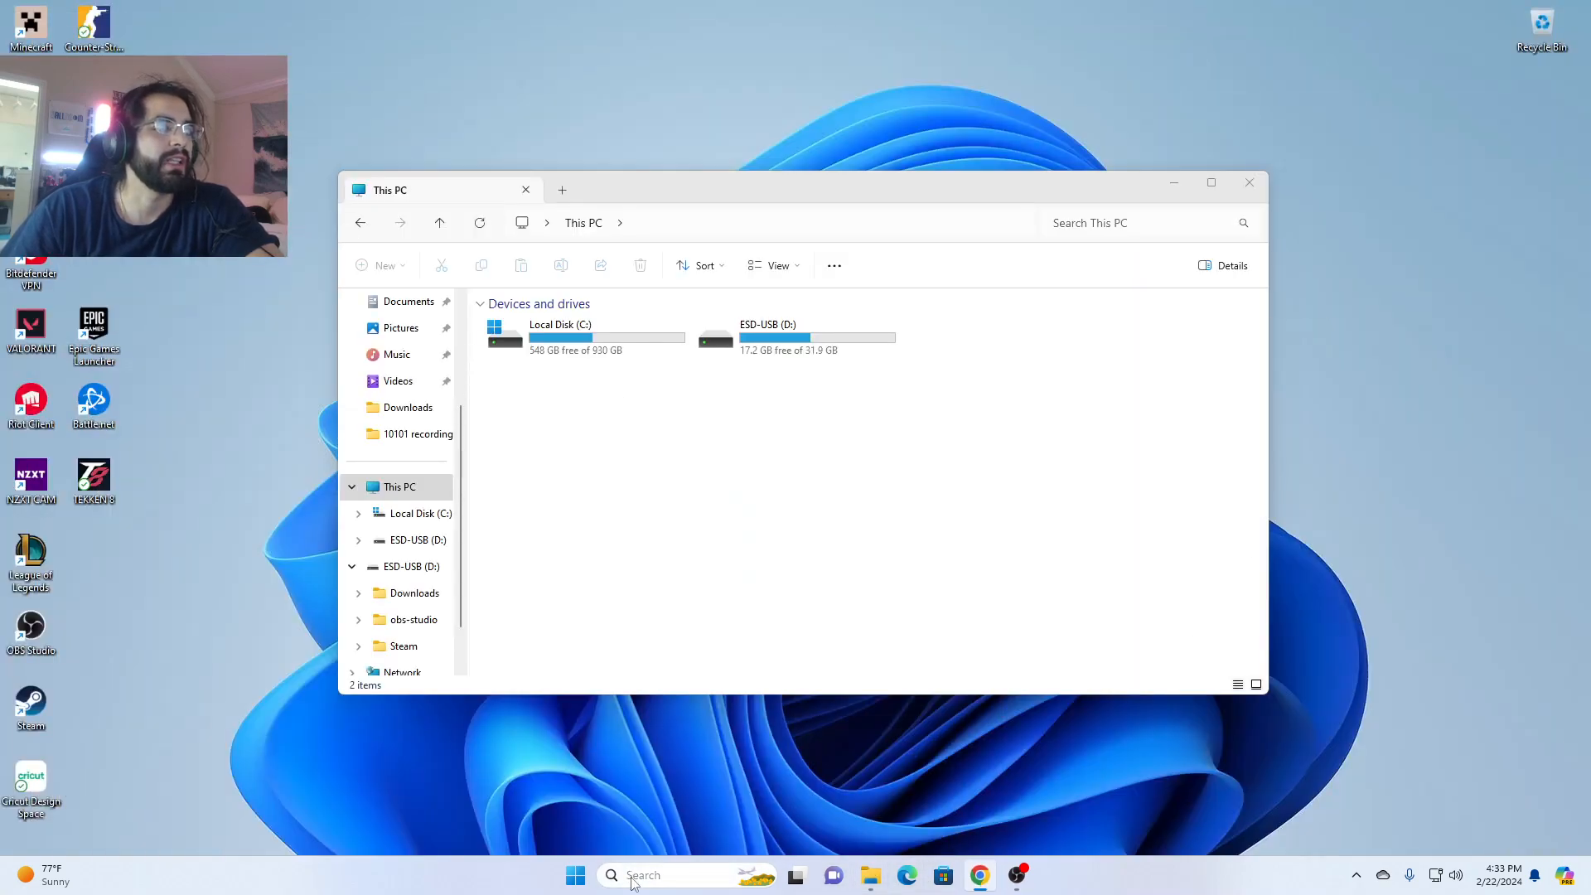
# - Reopen the disk partition tool and start a new simple volume in Disk 1's unallocated space with a size of 1907712 MB
pyautogui.click(663, 875)
pyautogui.click(793, 323)
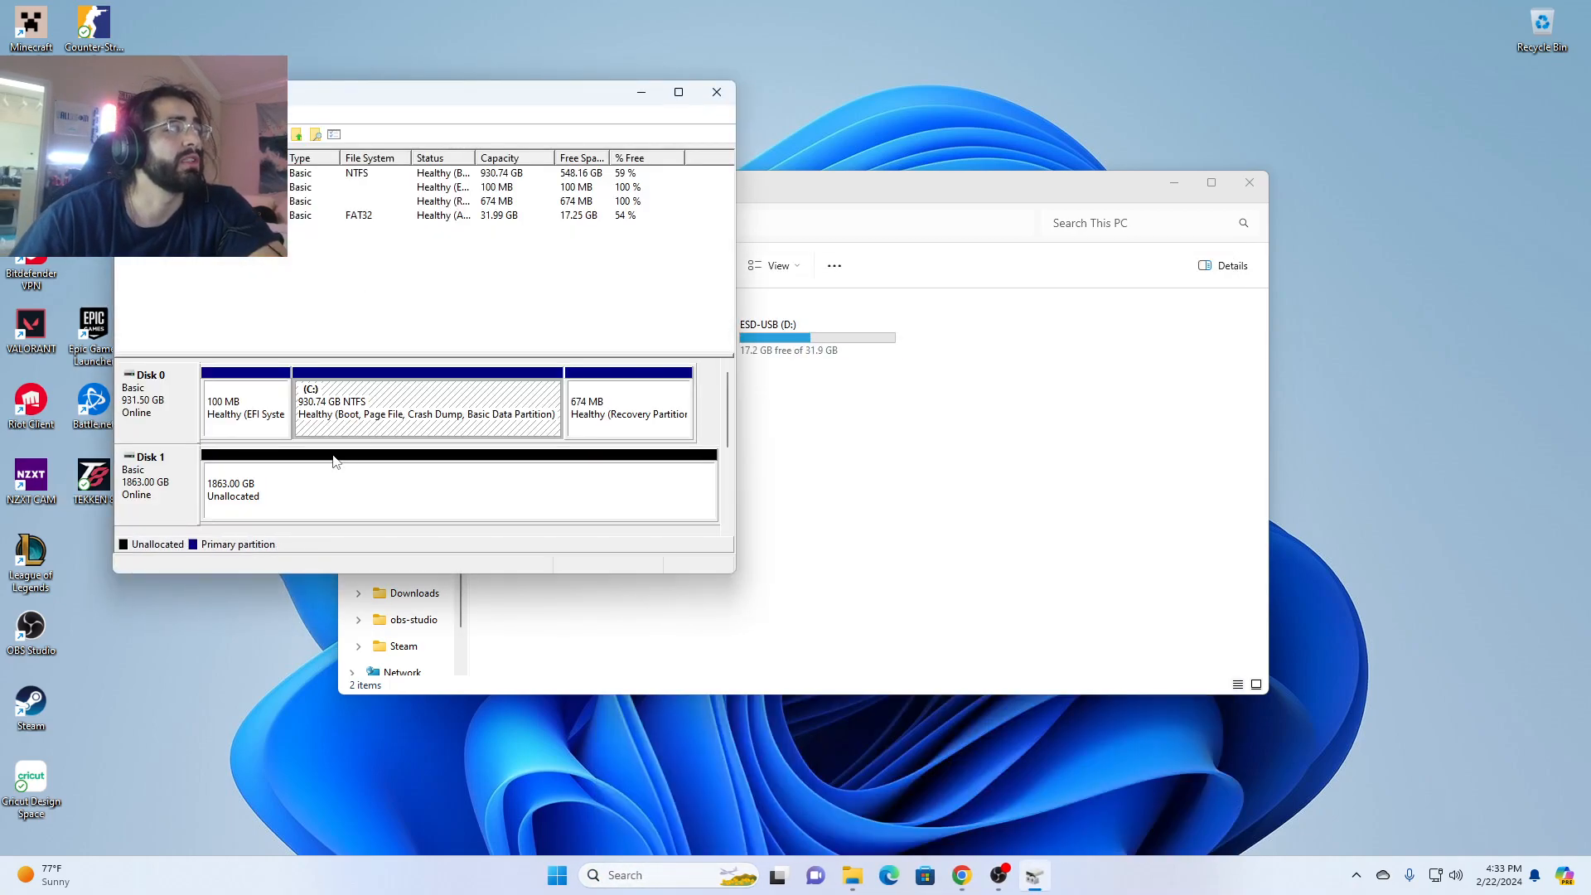
pyautogui.rightClick(284, 496)
pyautogui.click(350, 504)
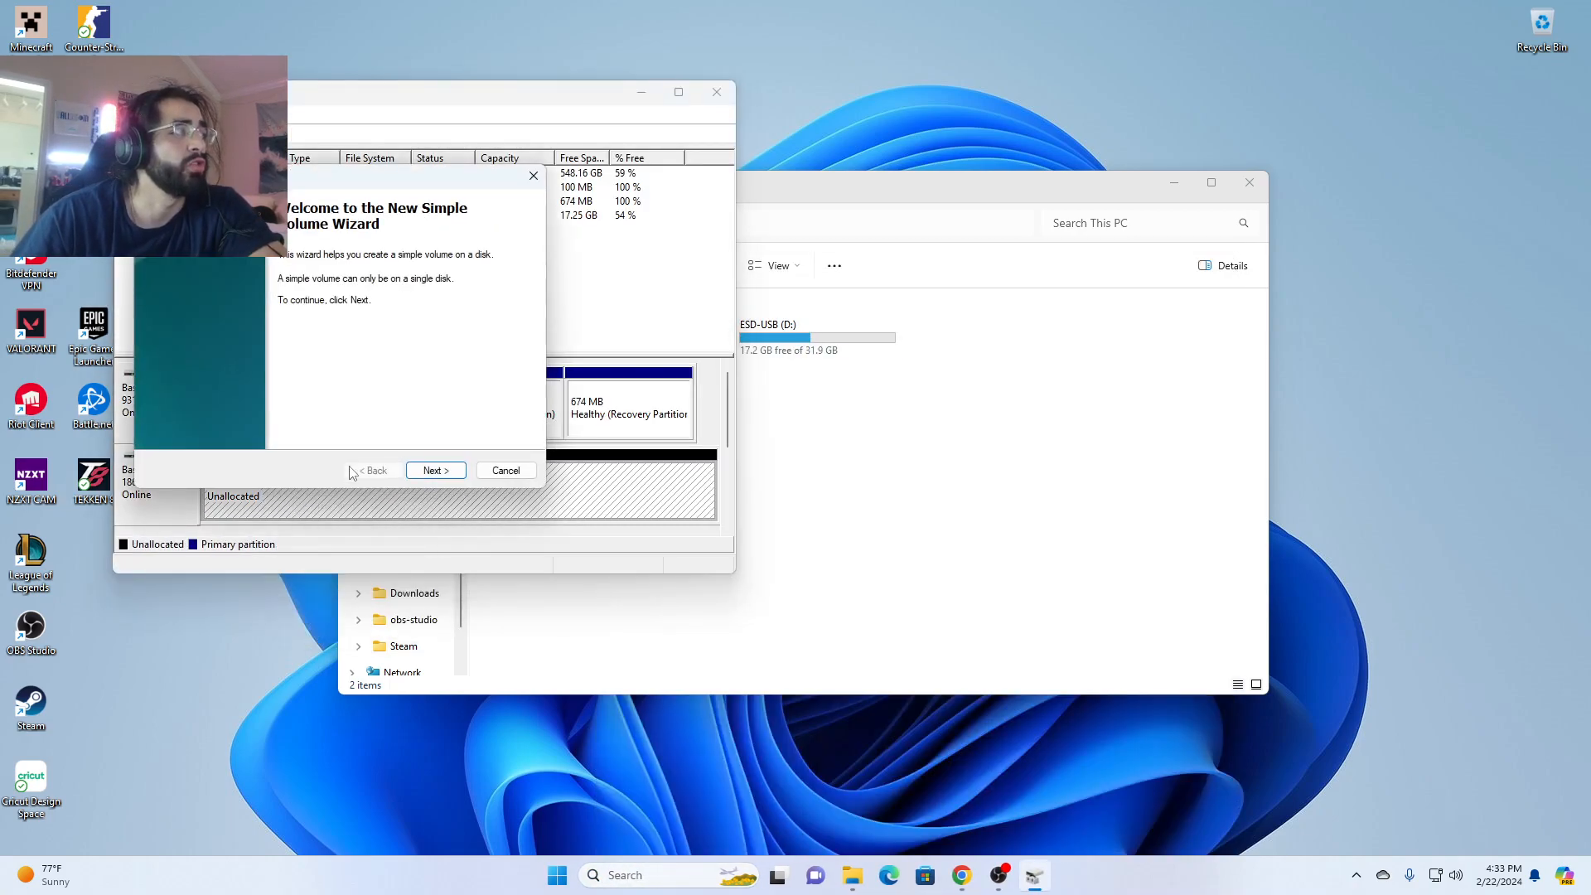
pyautogui.click(444, 477)
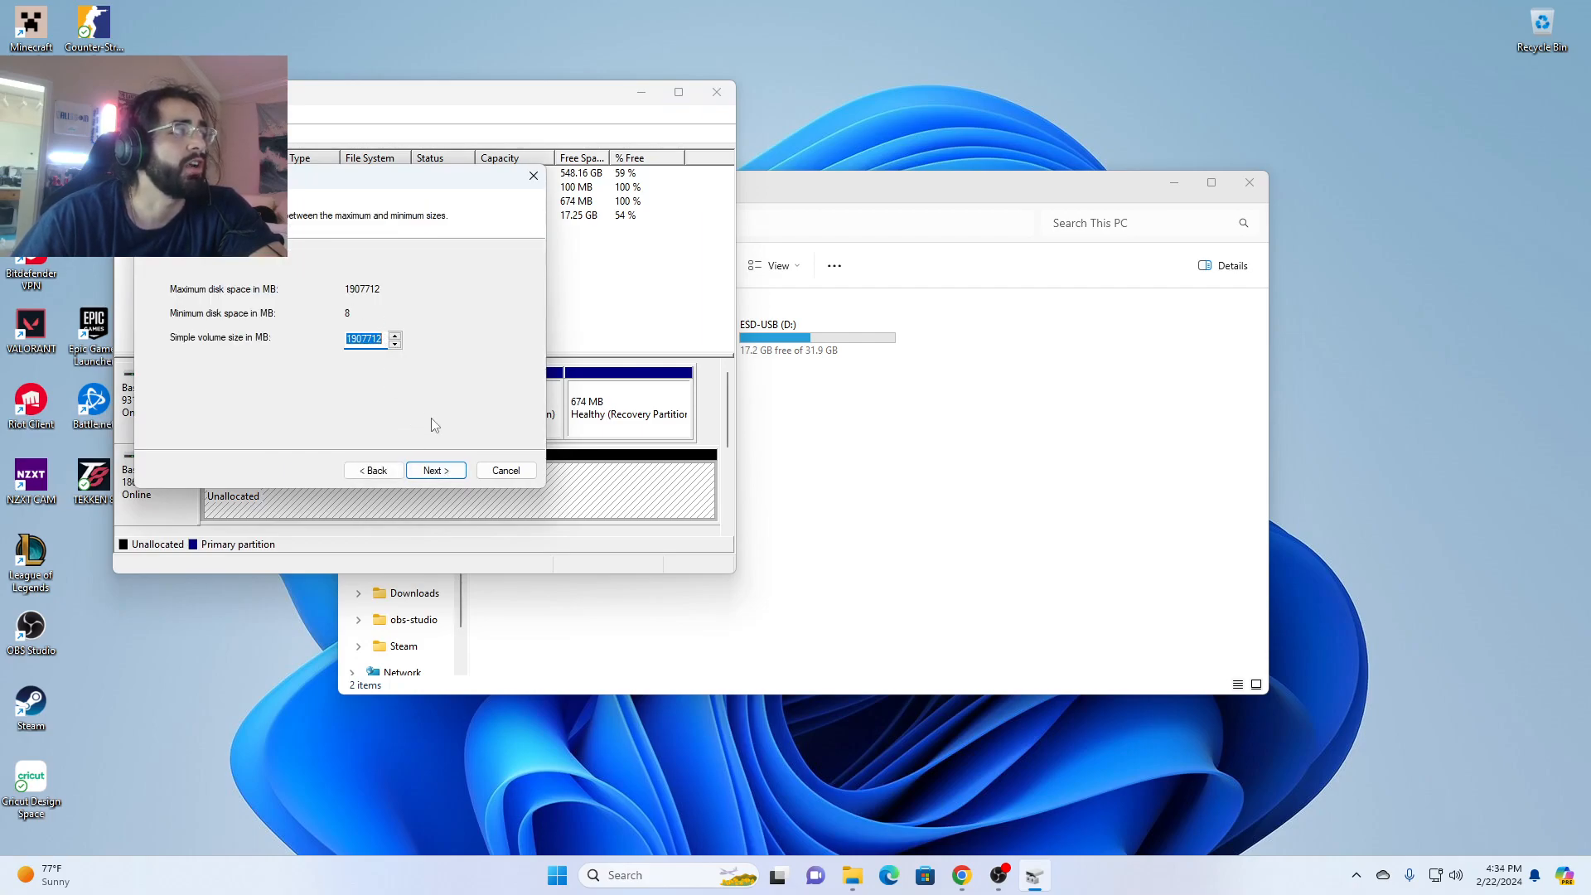
pyautogui.click(447, 476)
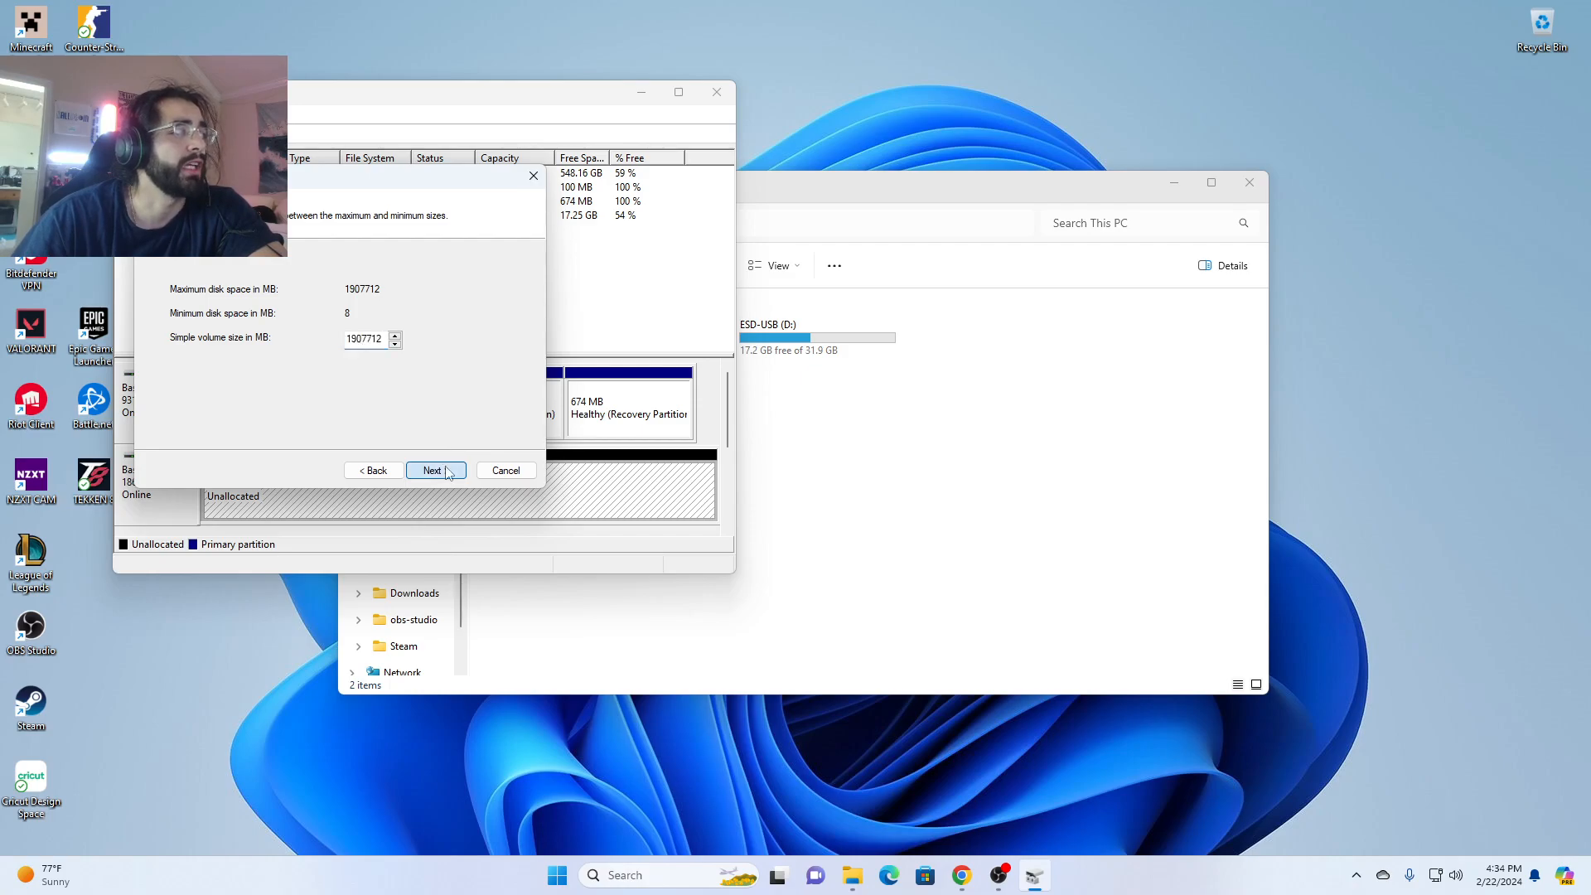
# - Assign drive letter E to the new volume and move the File Explorer window clear of the wizard
pyautogui.click(414, 291)
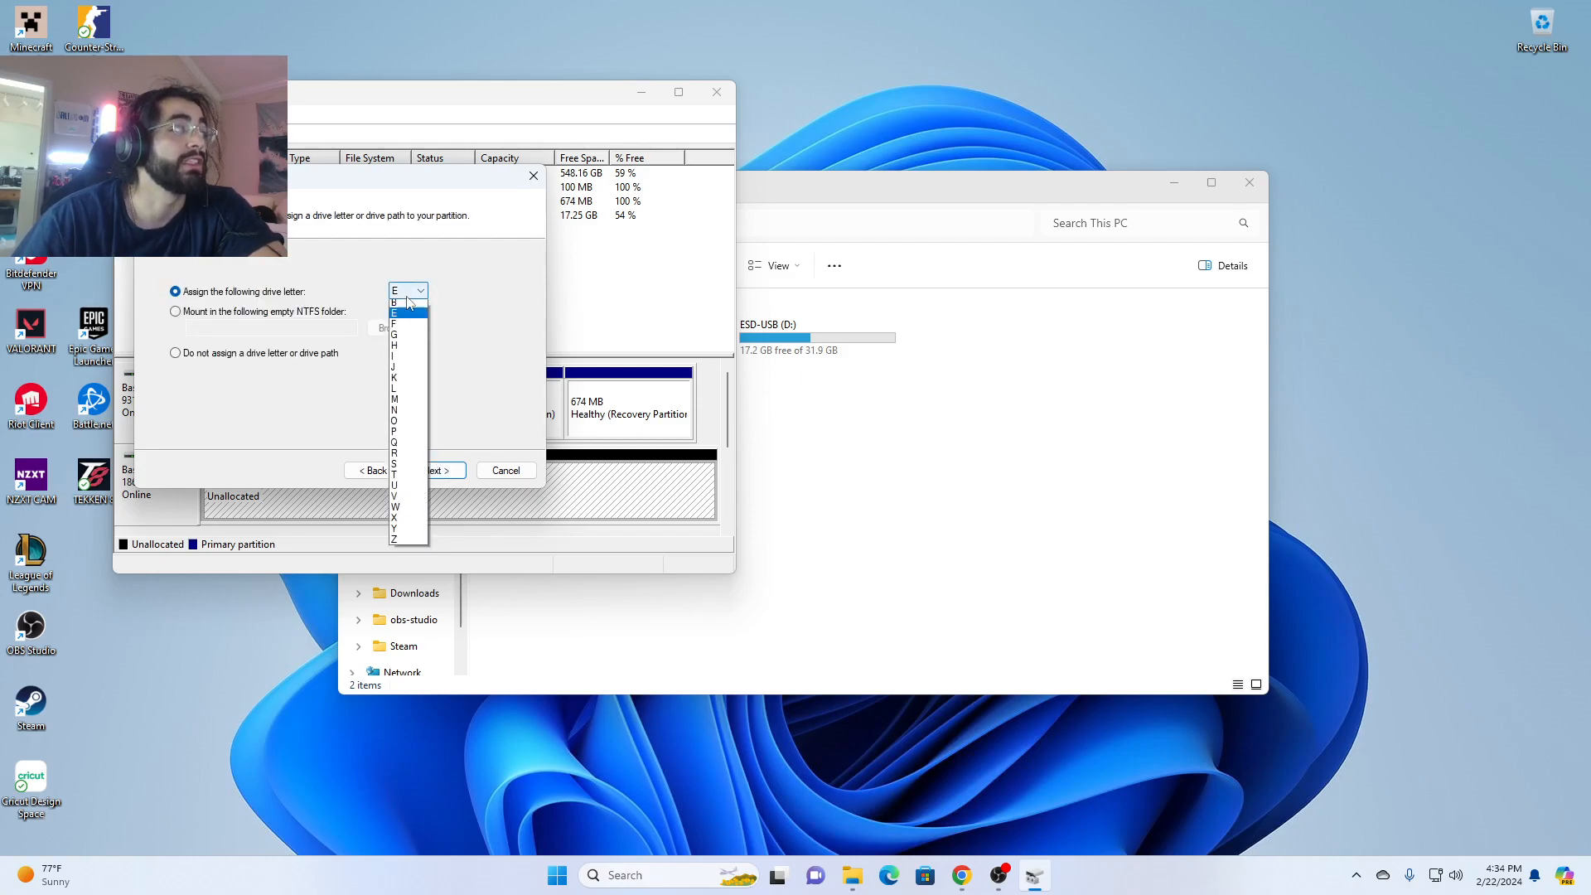
pyautogui.press('Up')
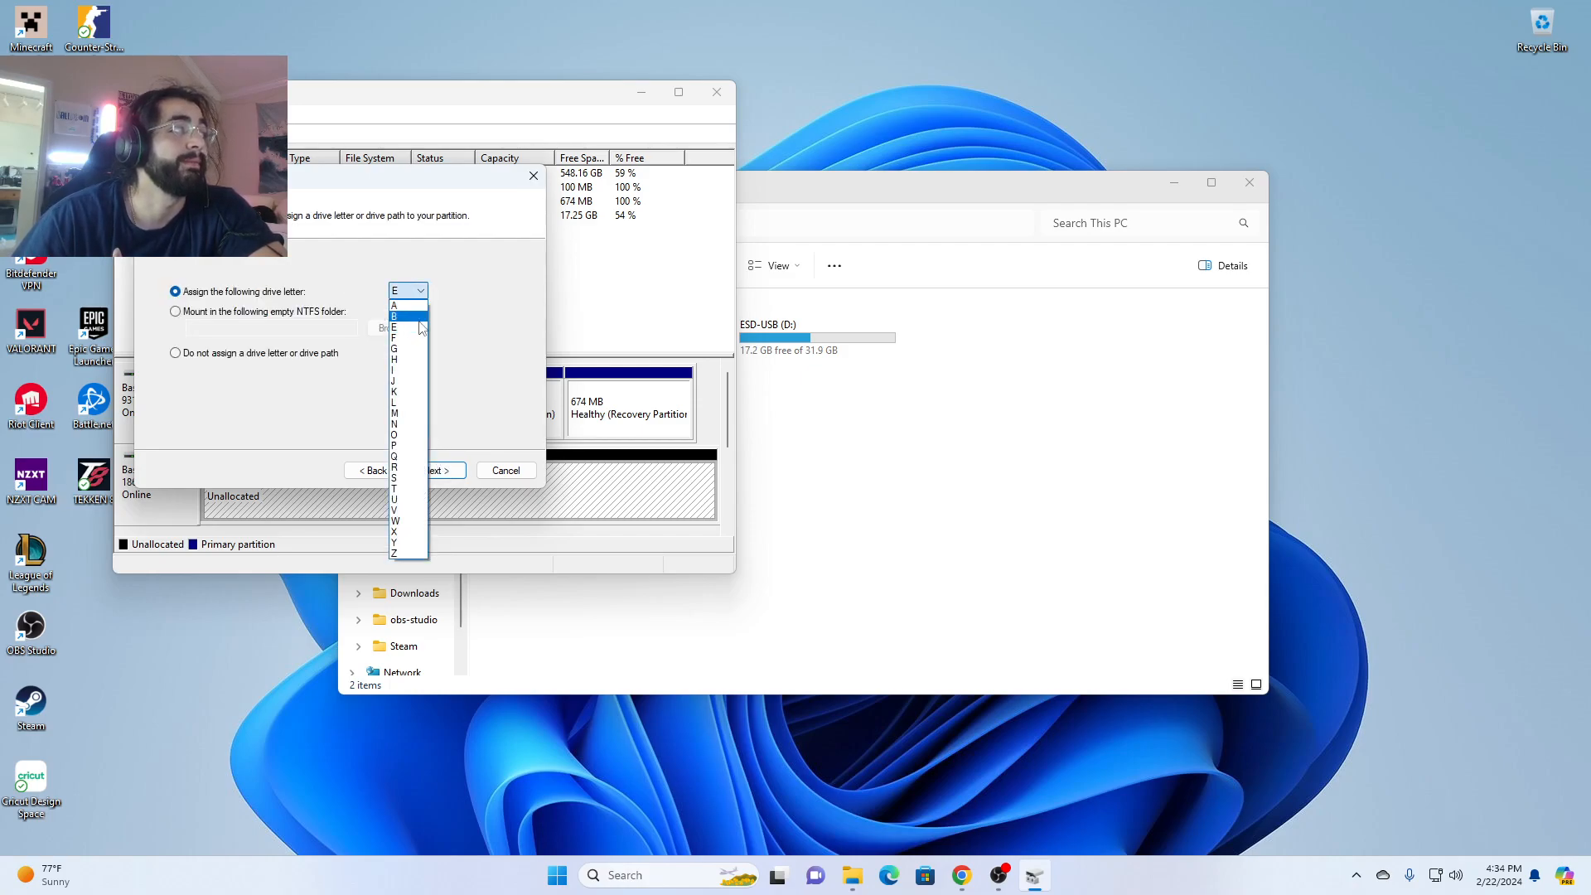
pyautogui.click(421, 329)
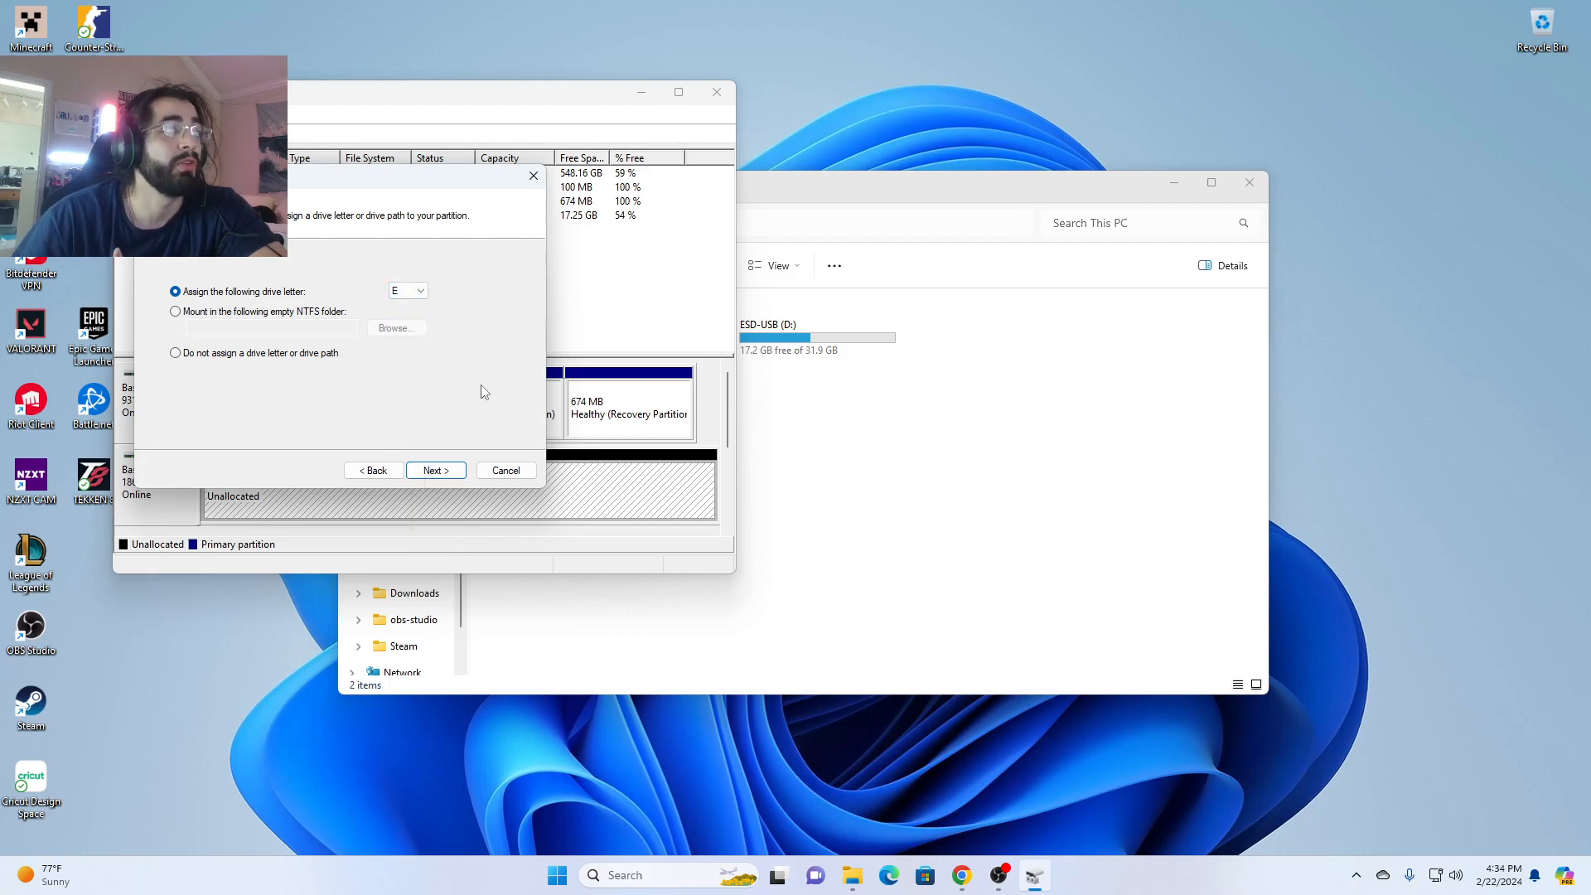
pyautogui.moveTo(853, 181); pyautogui.dragTo(1171, 163)
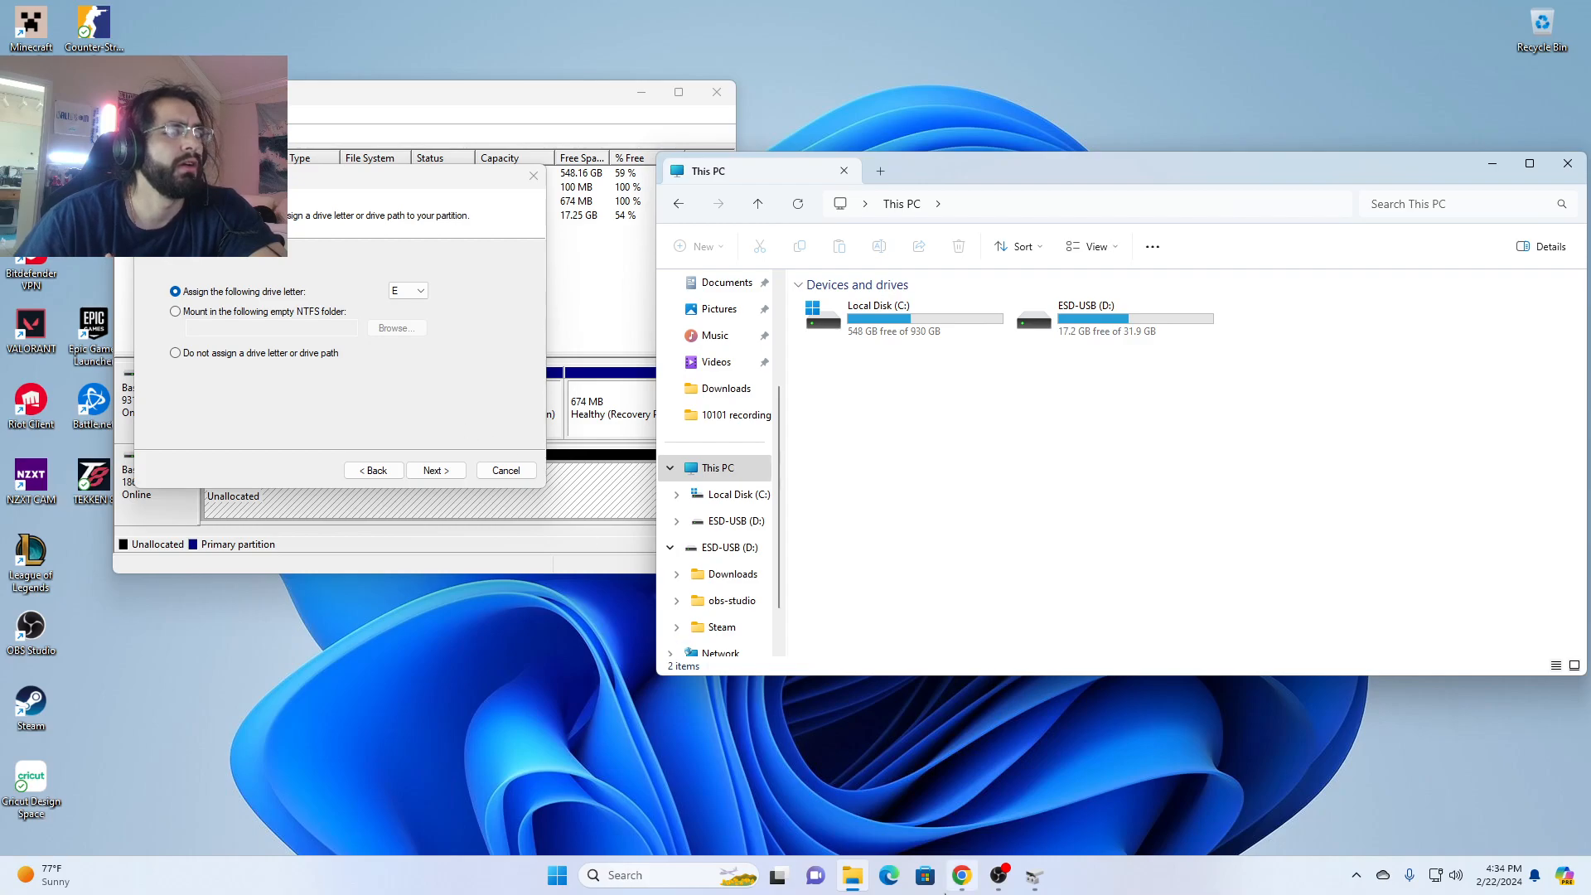
# - Switch to Chrome and review the video's sections on assigning the drive letter and formatting the partition
pyautogui.click(961, 875)
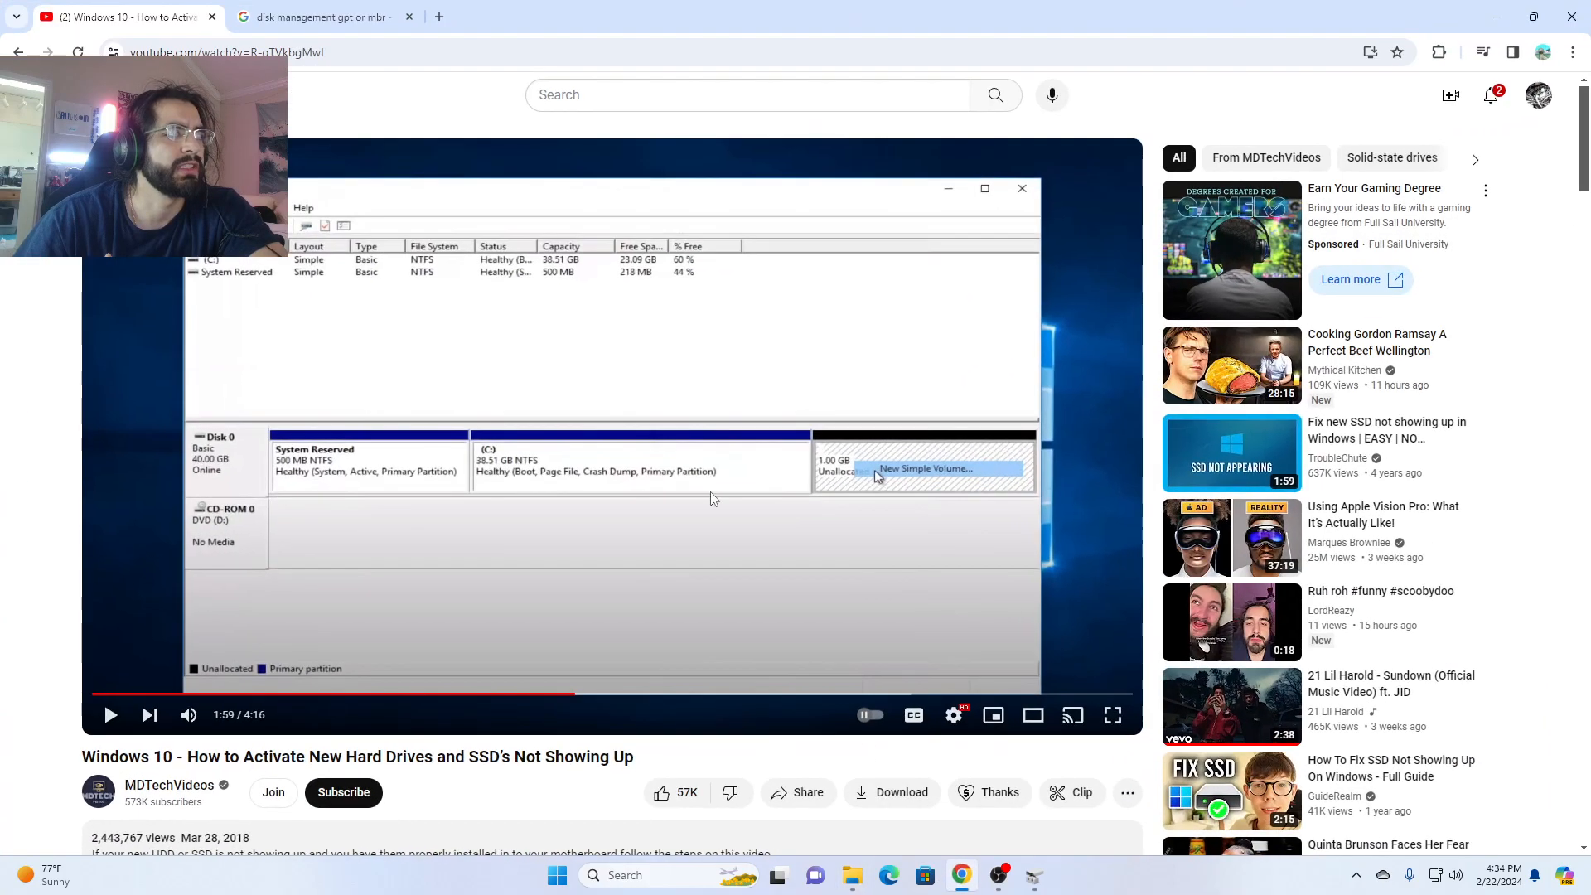
pyautogui.click(617, 694)
pyautogui.click(654, 695)
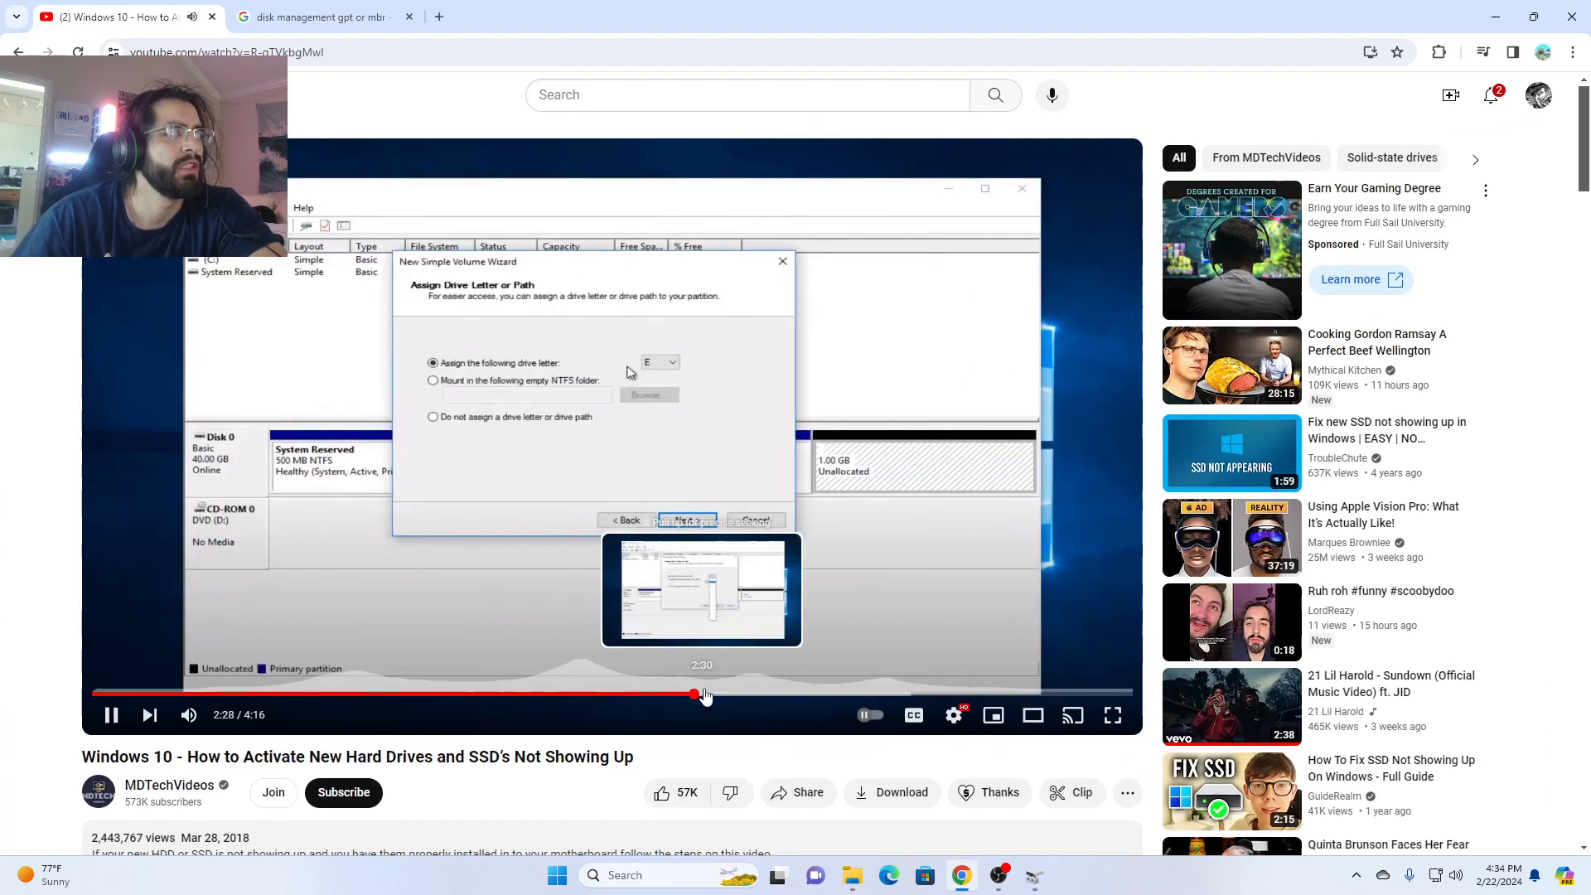
pyautogui.click(753, 694)
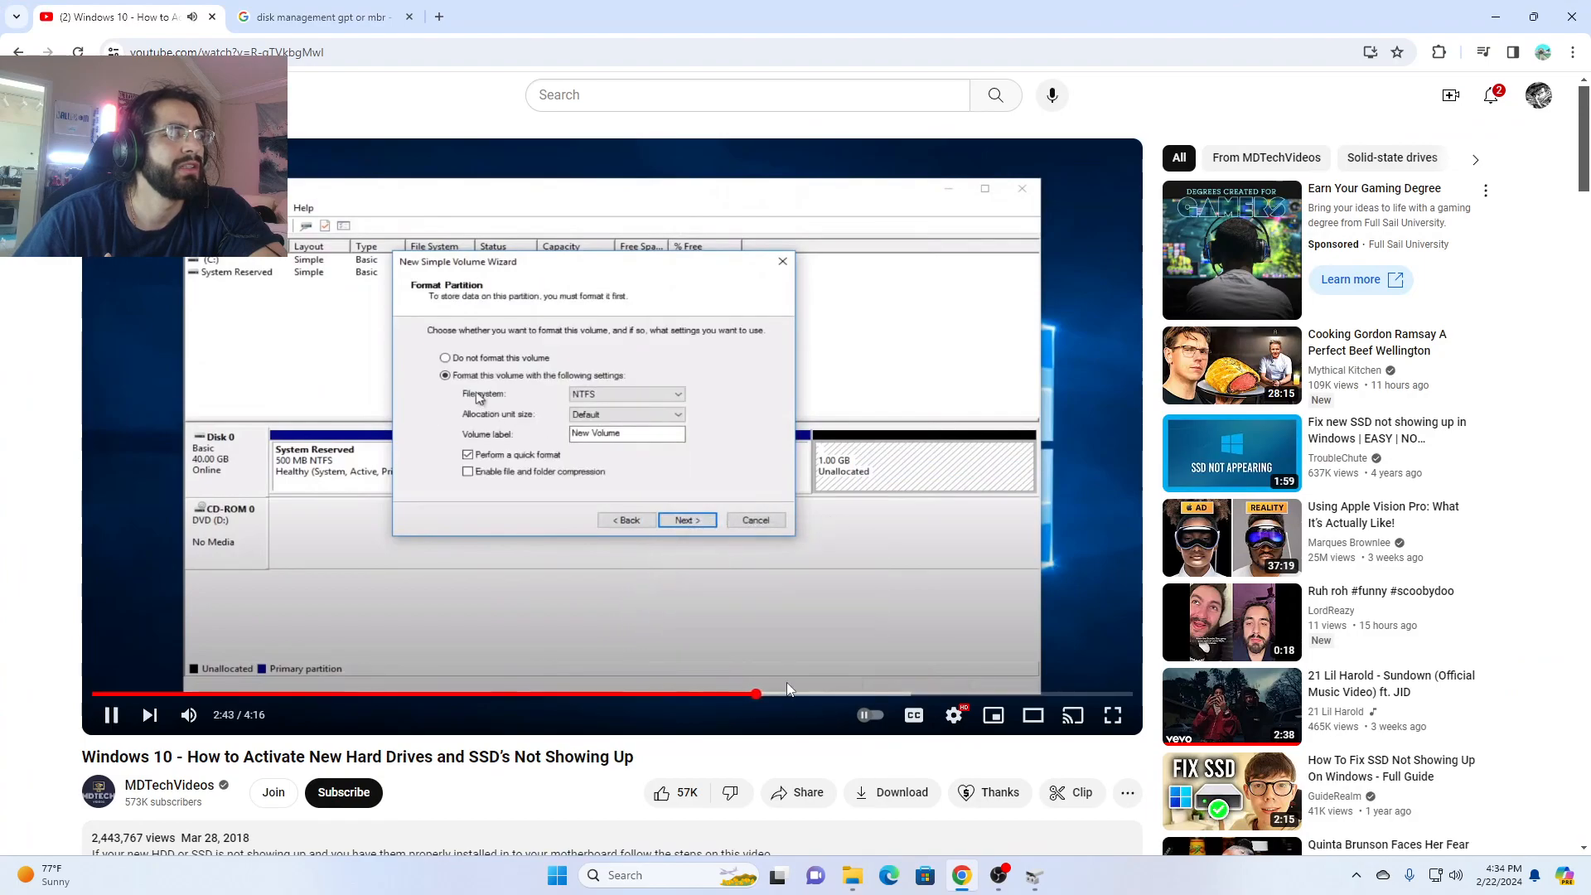
pyautogui.click(725, 694)
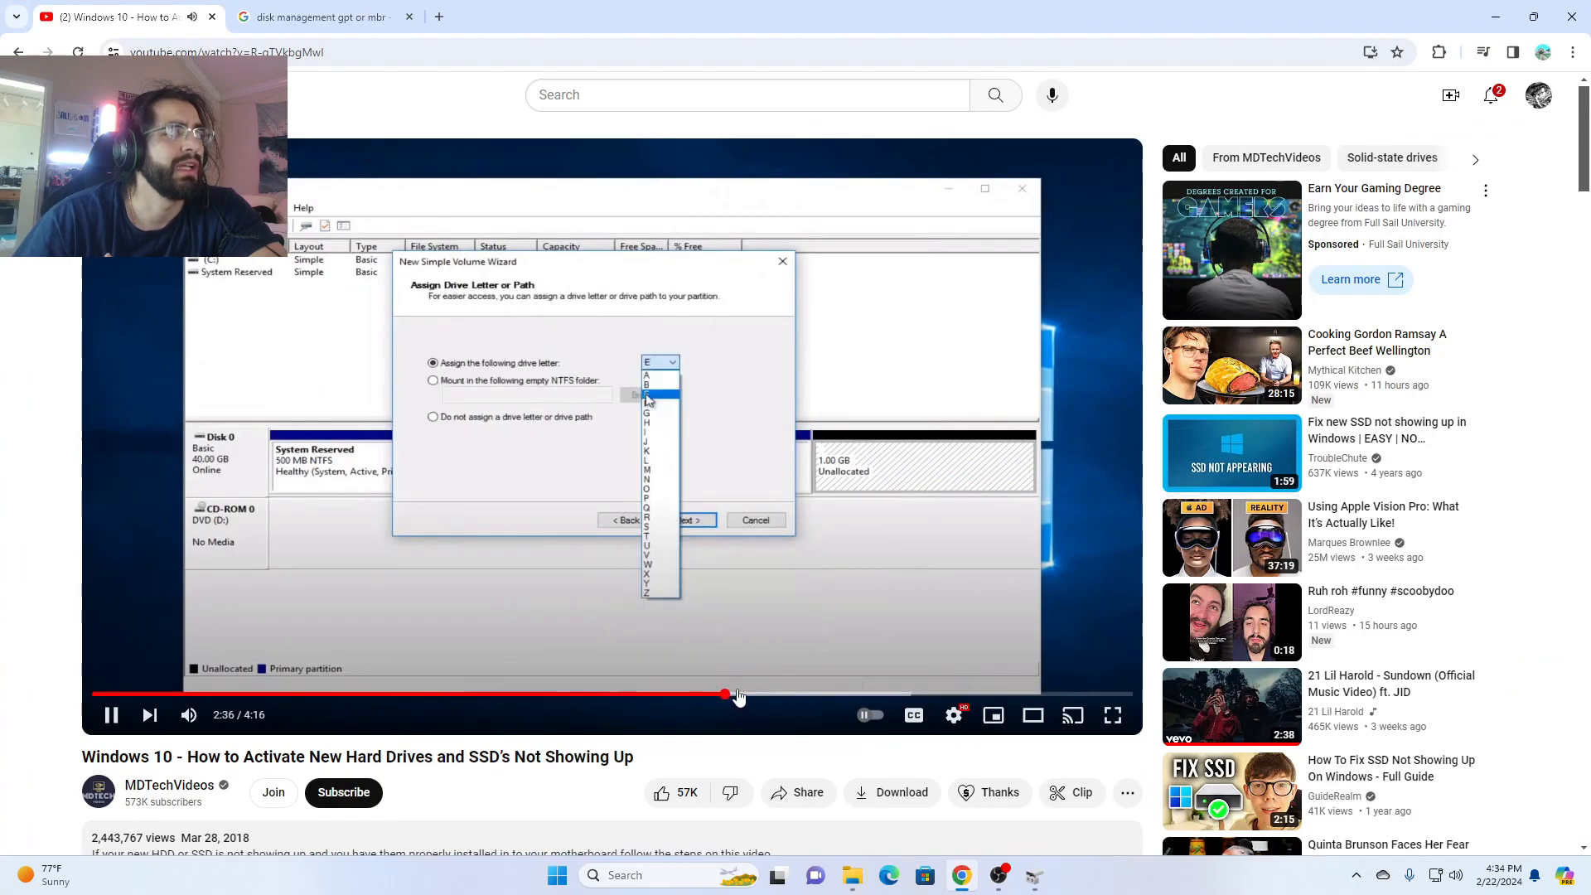
# - Skip the video ahead to the partition formatting section, then return to the volume wizard and continue to its format settings
pyautogui.click(779, 695)
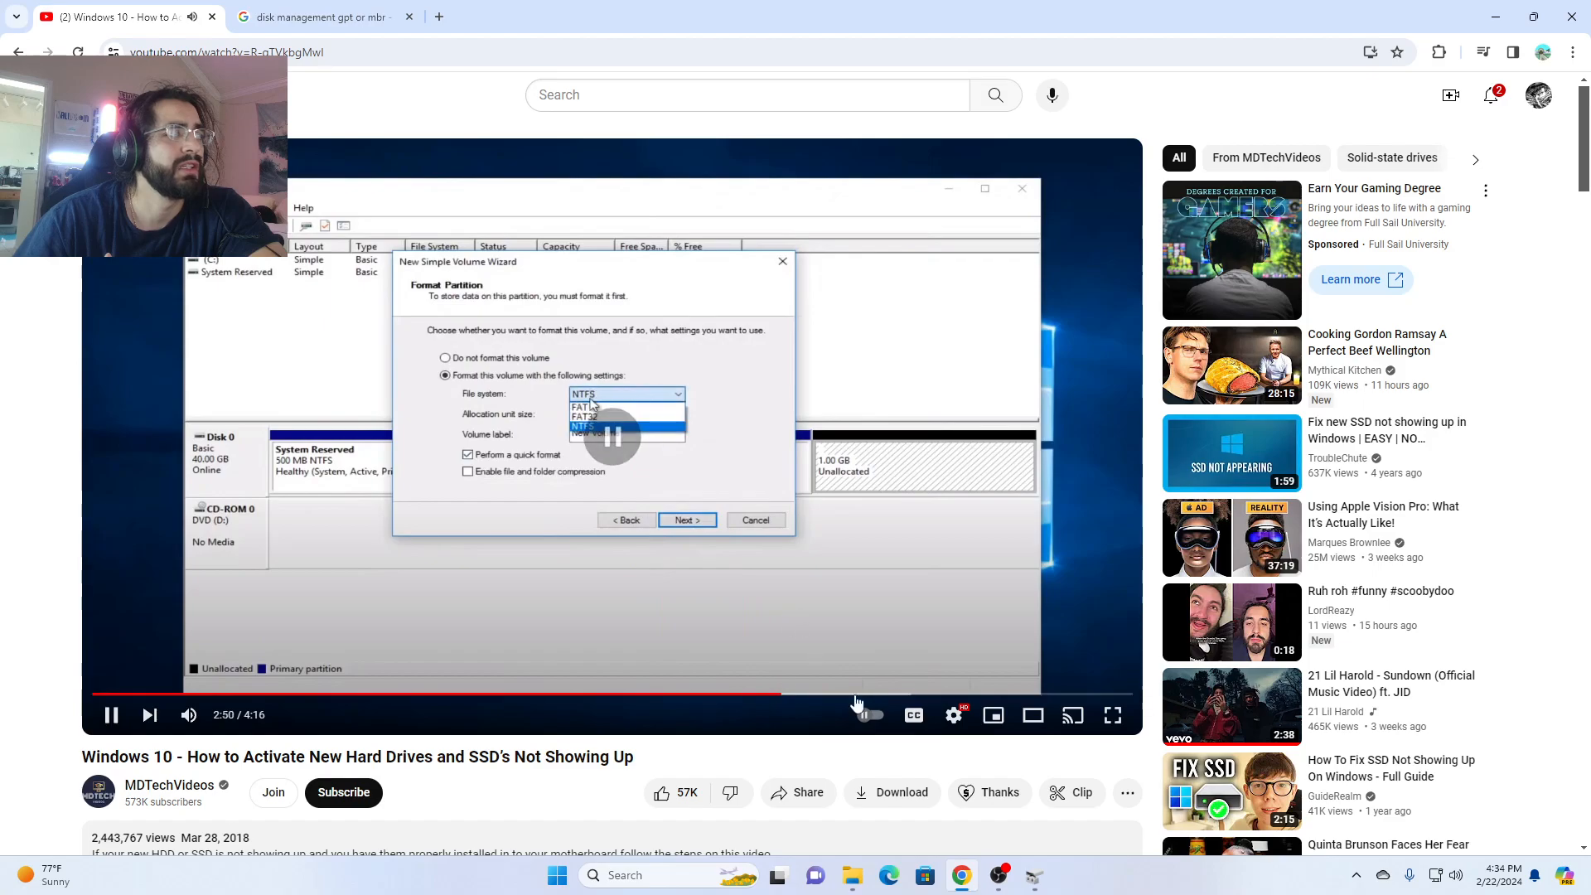
pyautogui.click(958, 882)
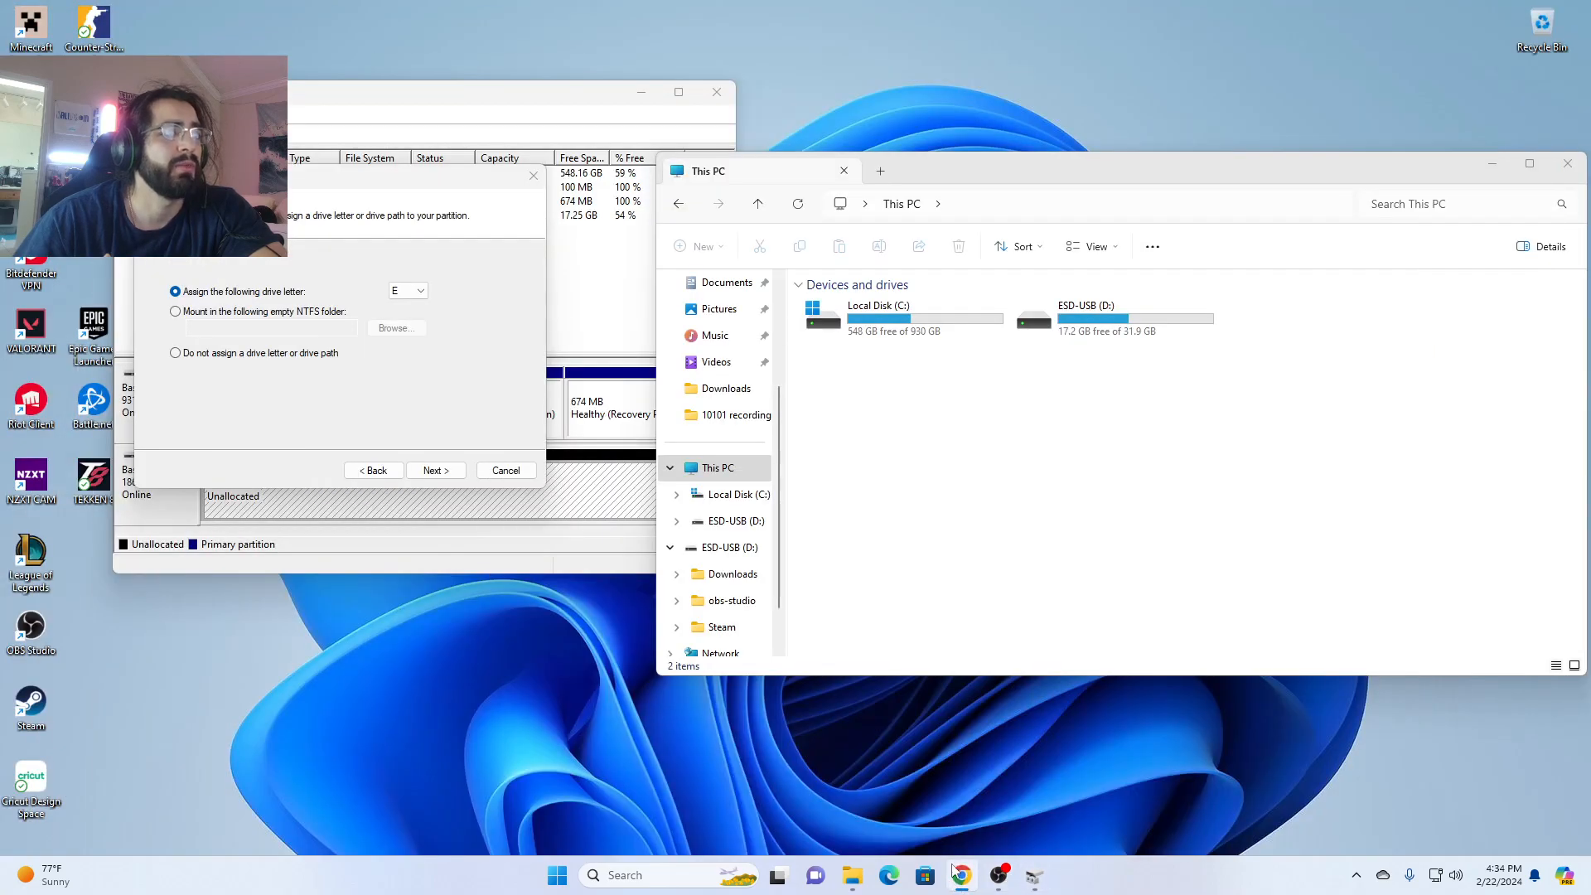
pyautogui.click(480, 323)
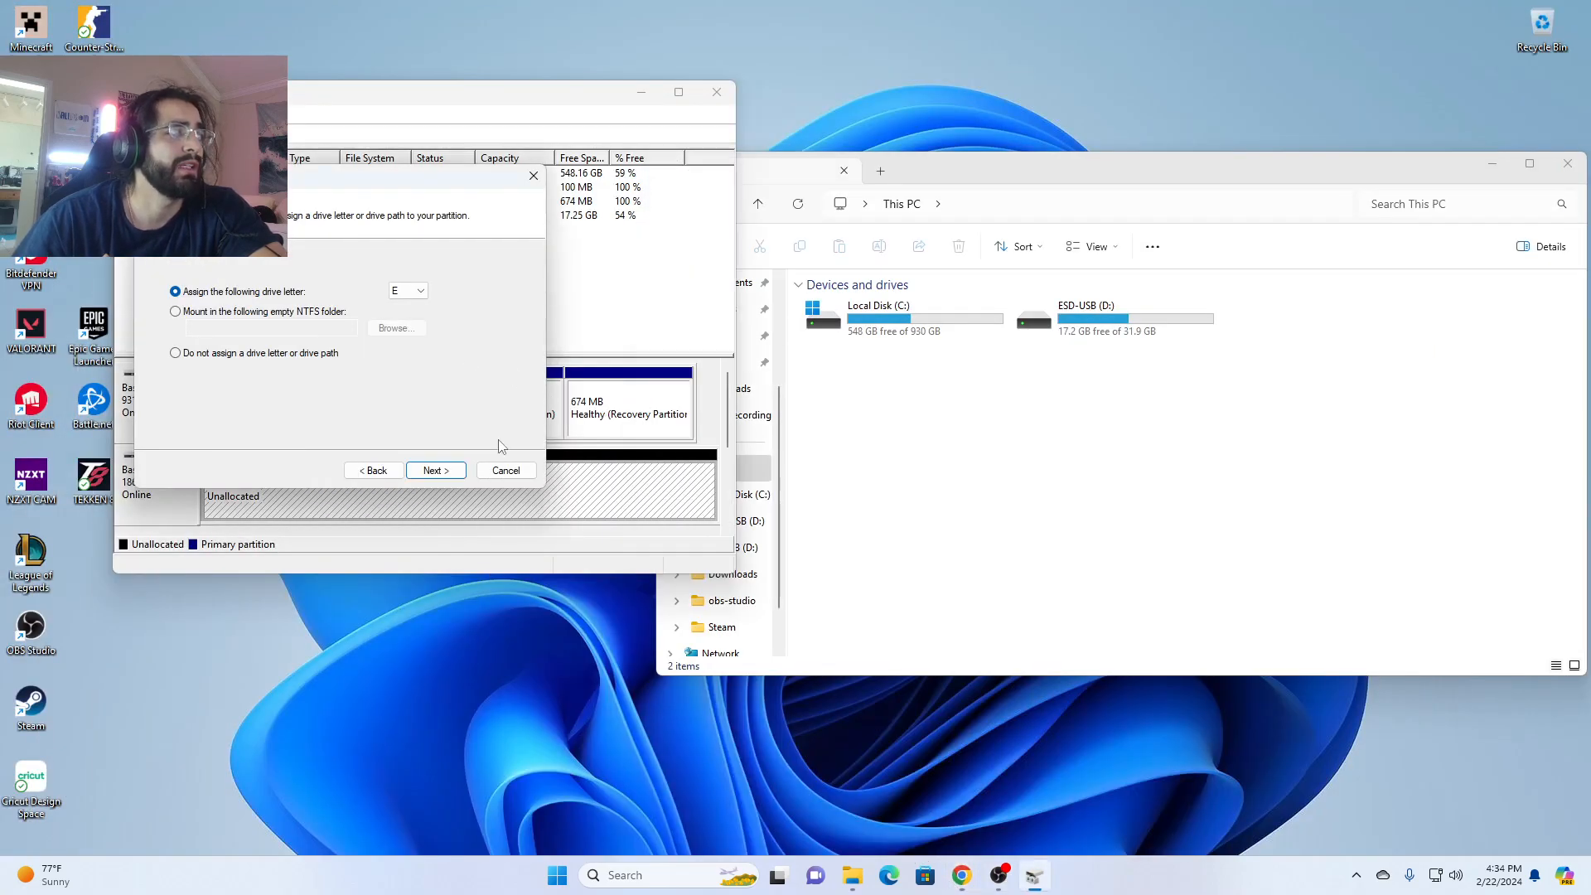
pyautogui.click(453, 471)
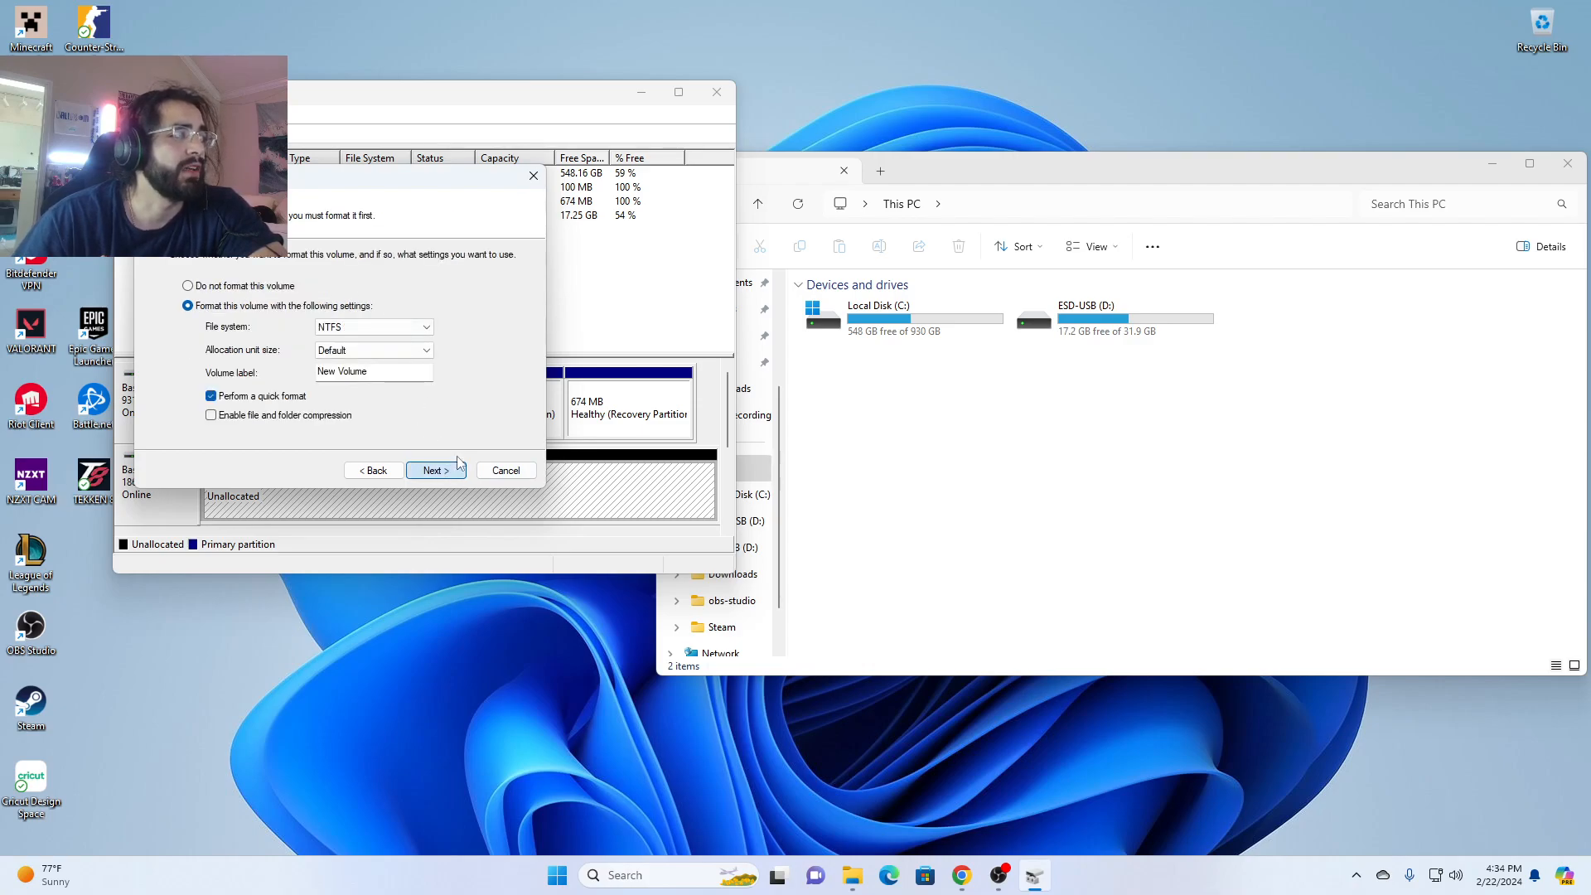
# - Switch to Chrome and review the video's sections on the volume label, quick format and finishing the new volume, then minimize the browser
pyautogui.click(962, 875)
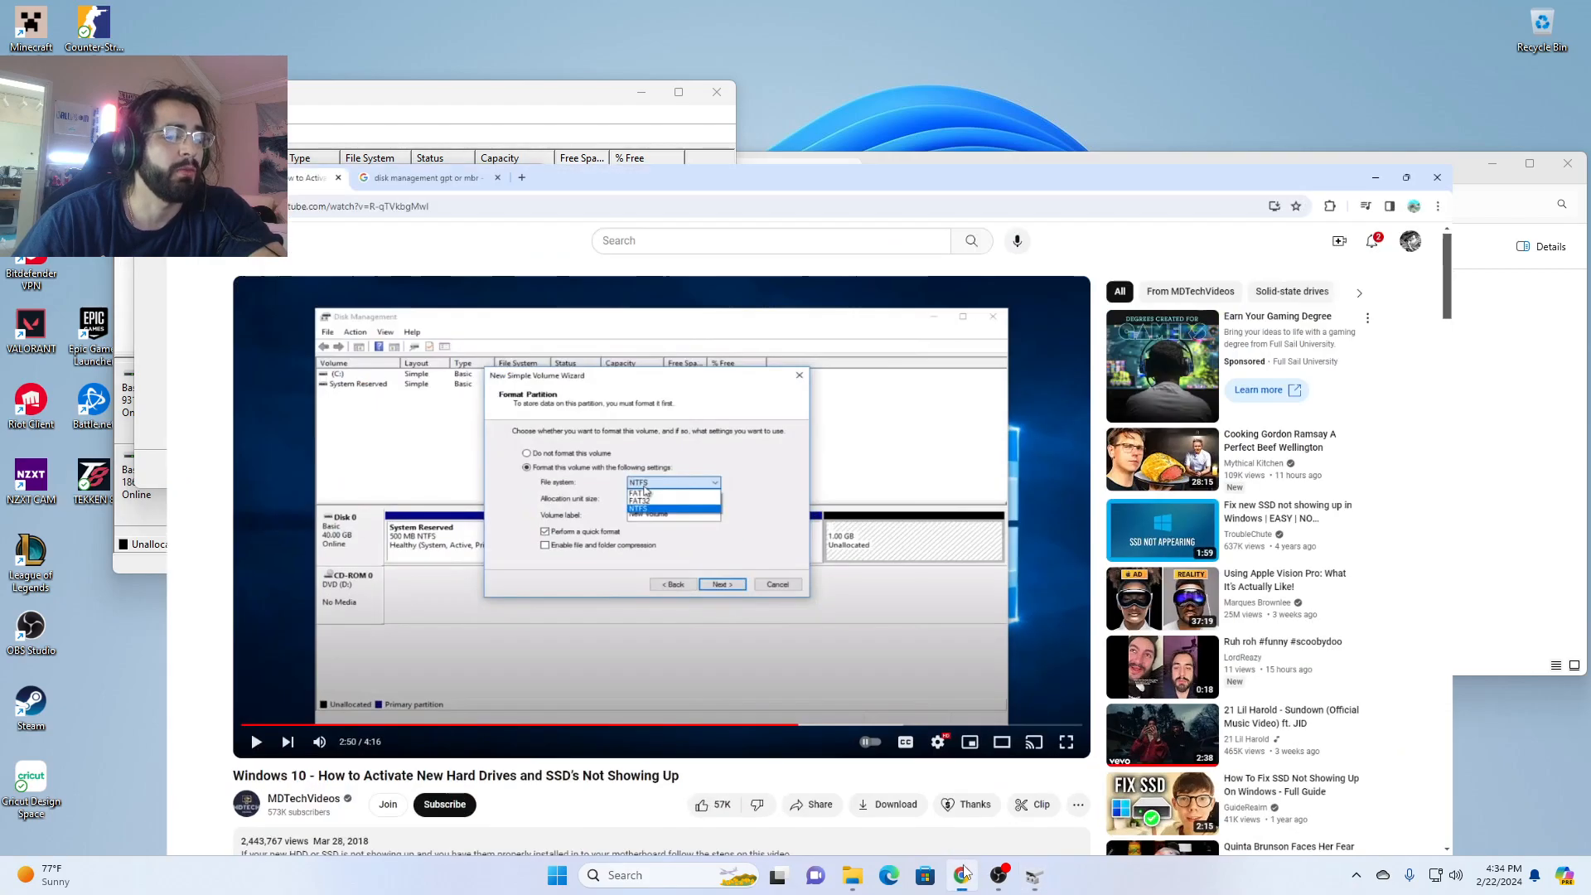
pyautogui.click(829, 695)
pyautogui.click(841, 694)
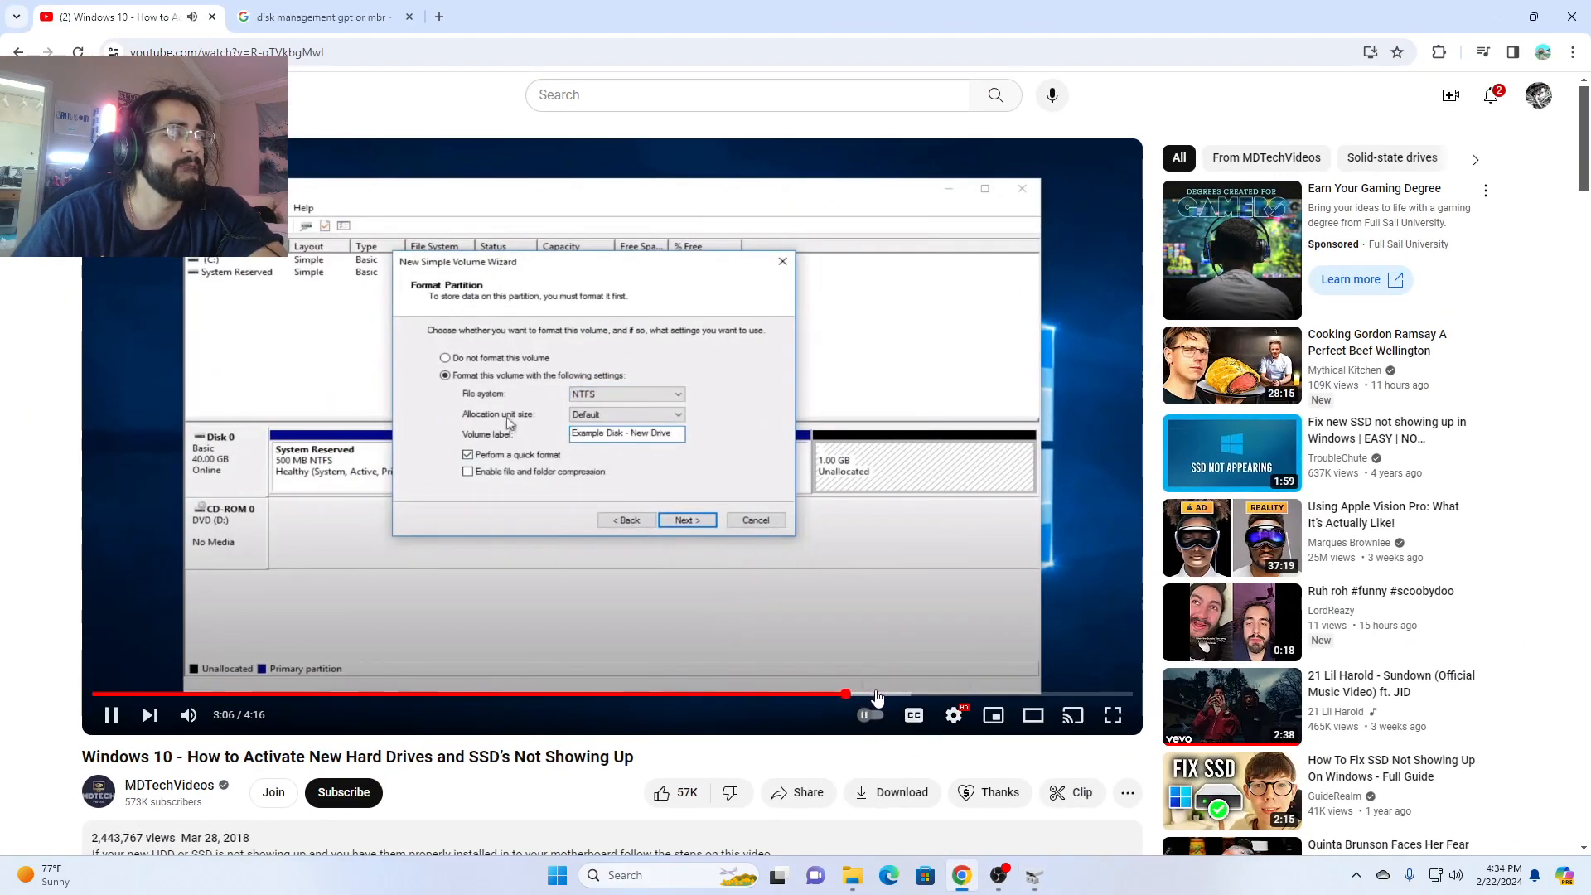
pyautogui.click(892, 617)
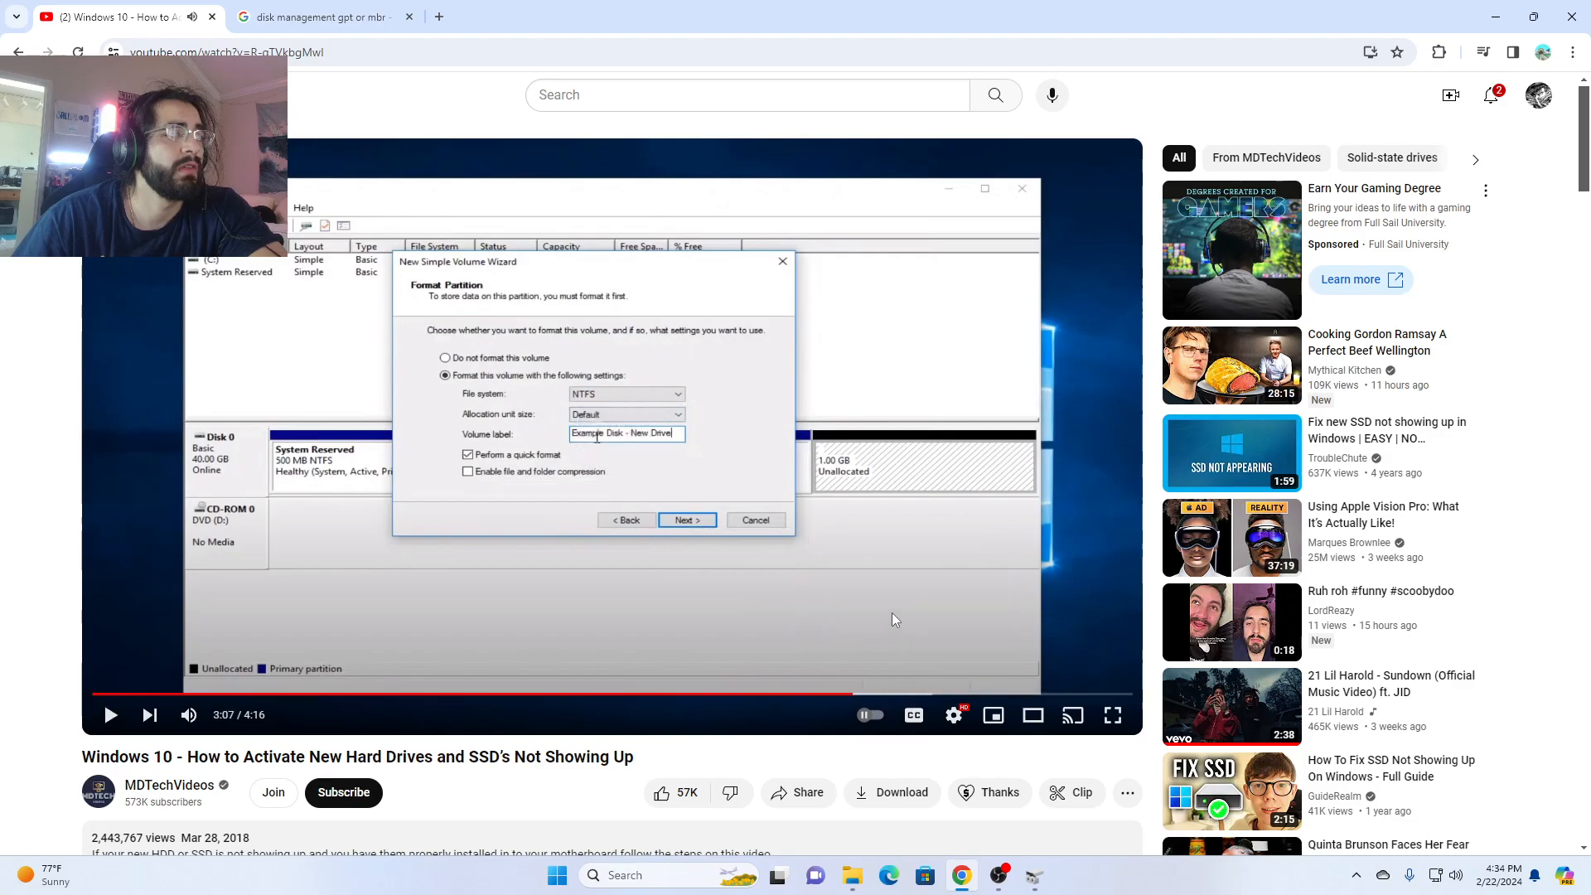
pyautogui.click(890, 617)
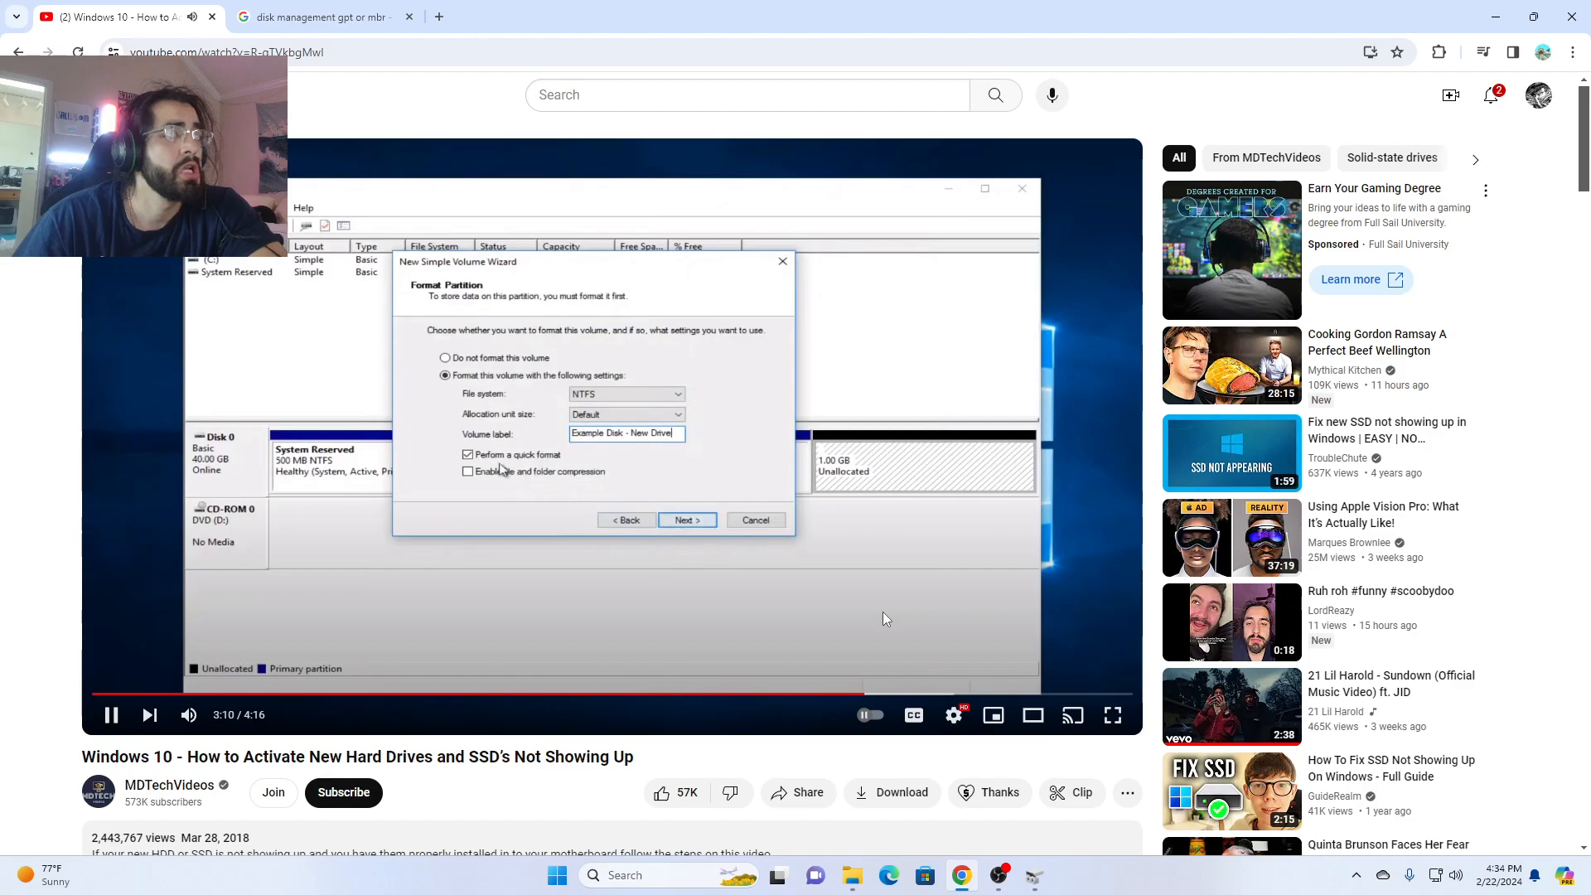
pyautogui.click(868, 648)
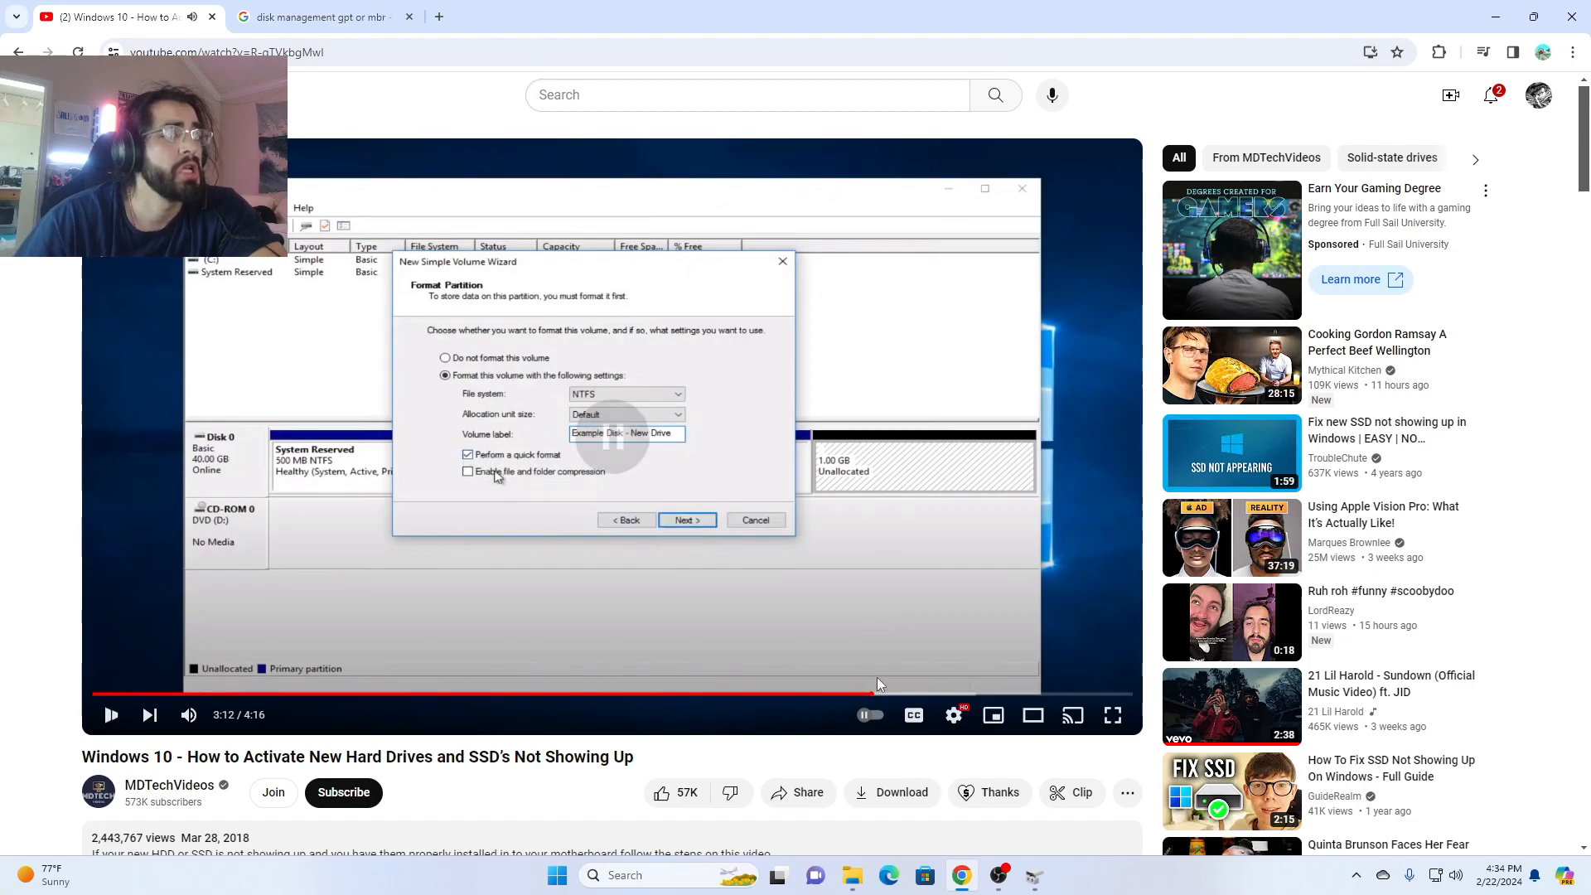
pyautogui.click(960, 694)
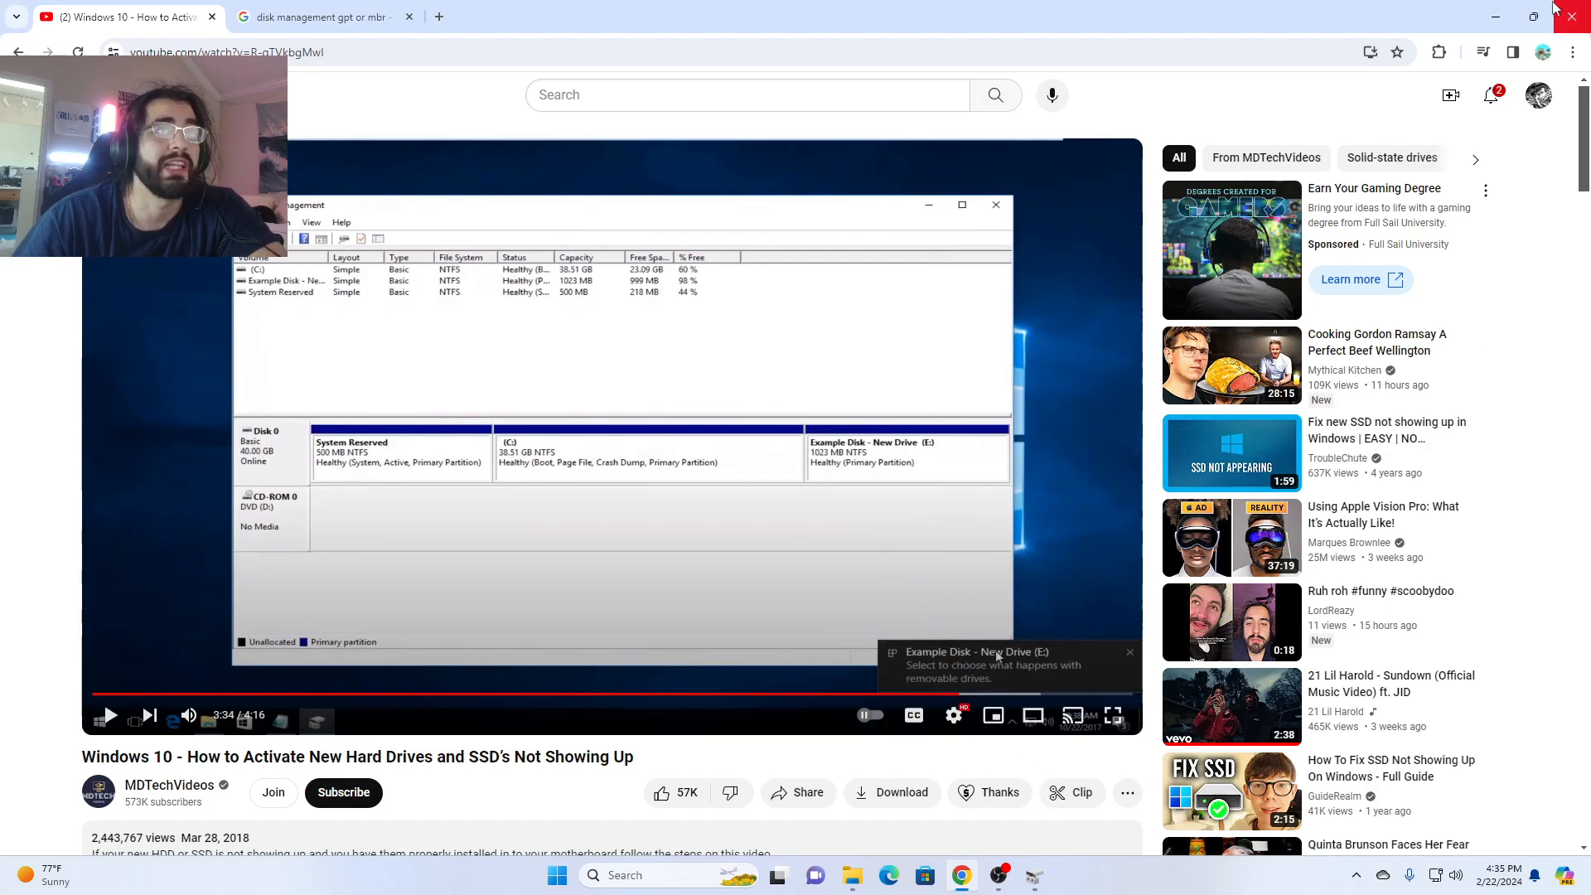
pyautogui.click(1505, 12)
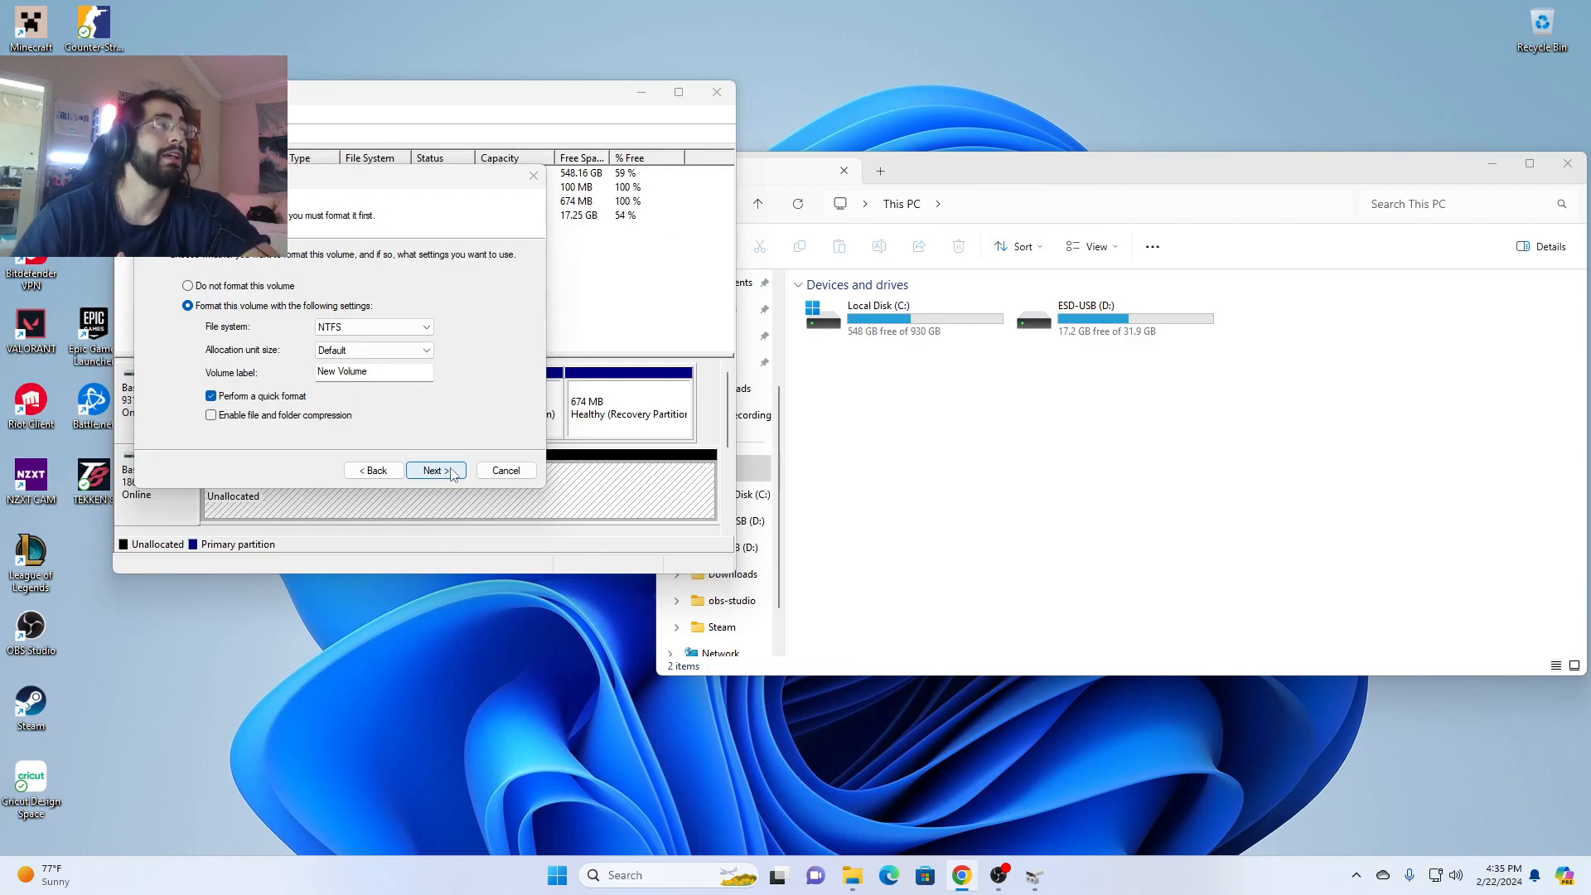
# - Set the volume label to NATTY DADDY 2TB, keep NTFS with quick format, and finish creating the volume
pyautogui.doubleClick(364, 372)
pyautogui.click(371, 371)
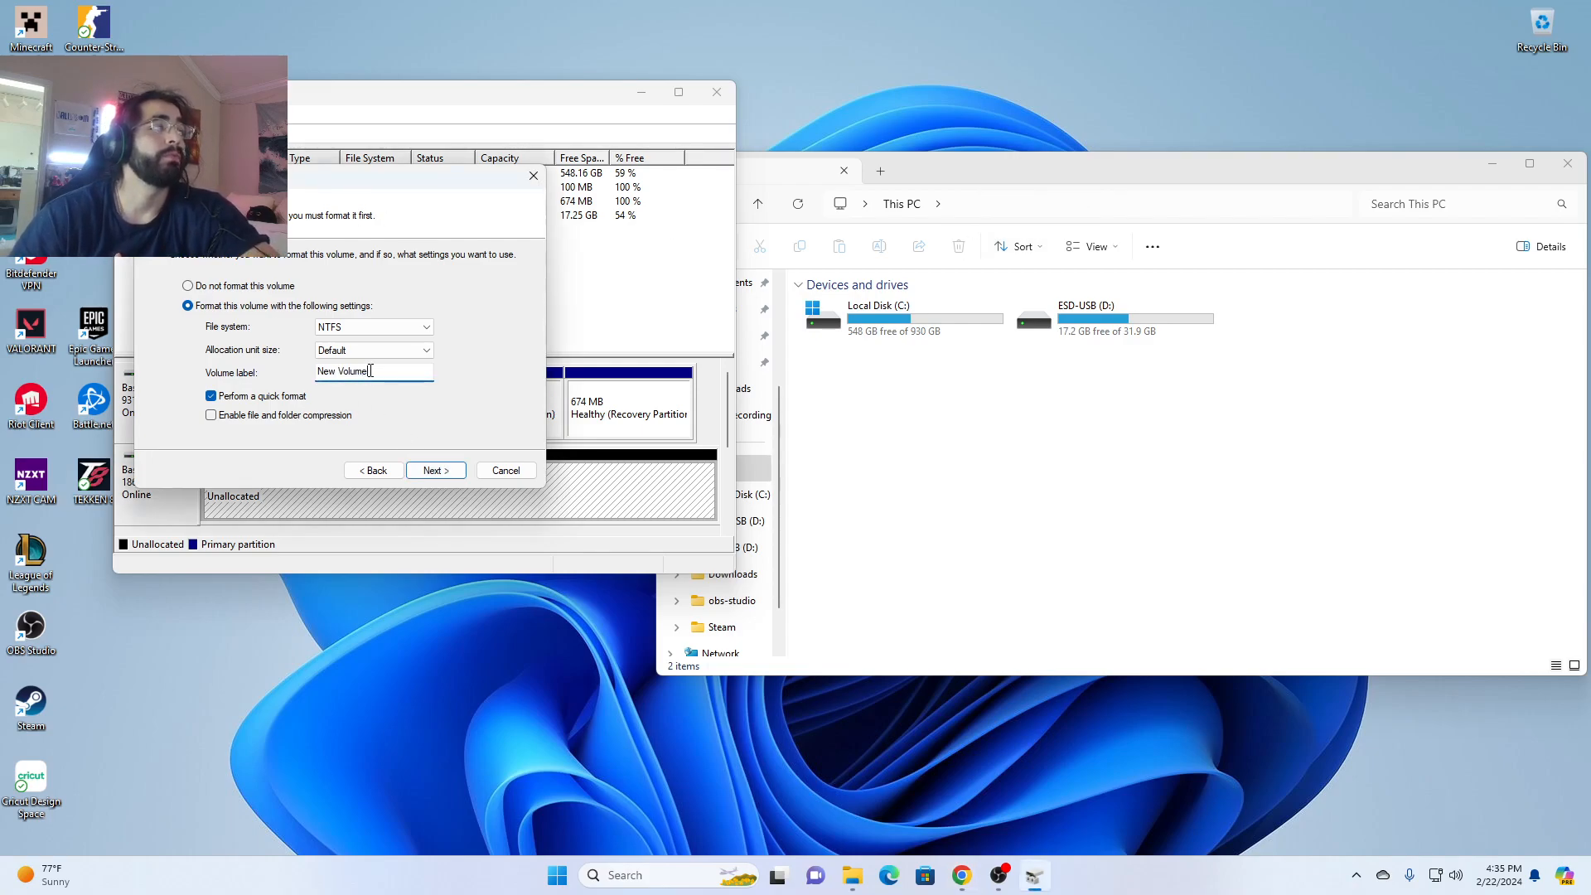
pyautogui.moveTo(379, 373); pyautogui.dragTo(301, 366)
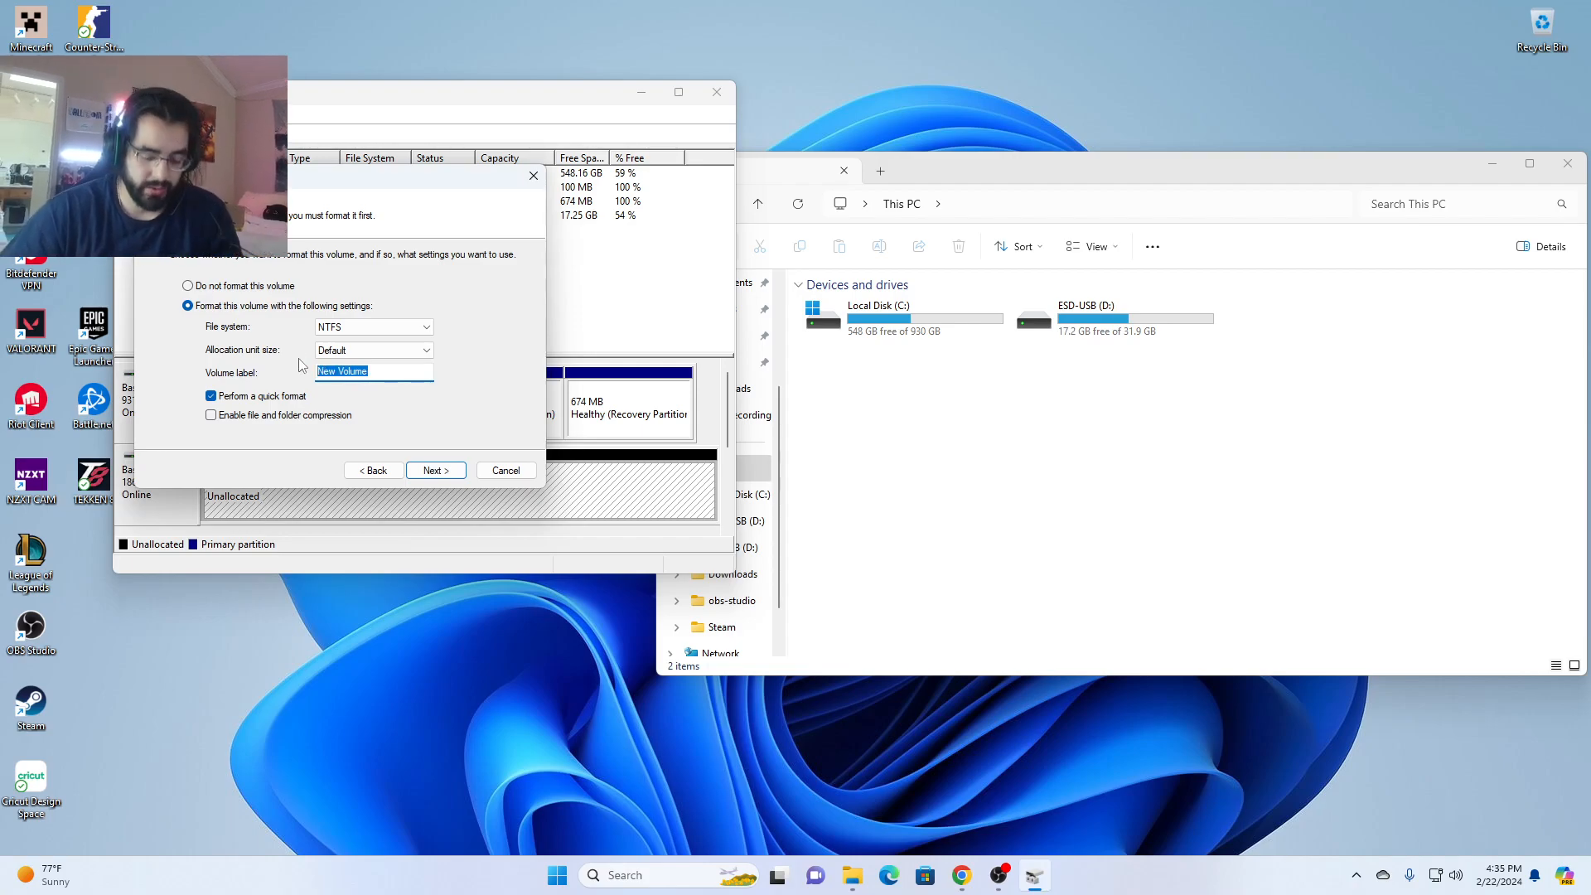
pyautogui.write('B')
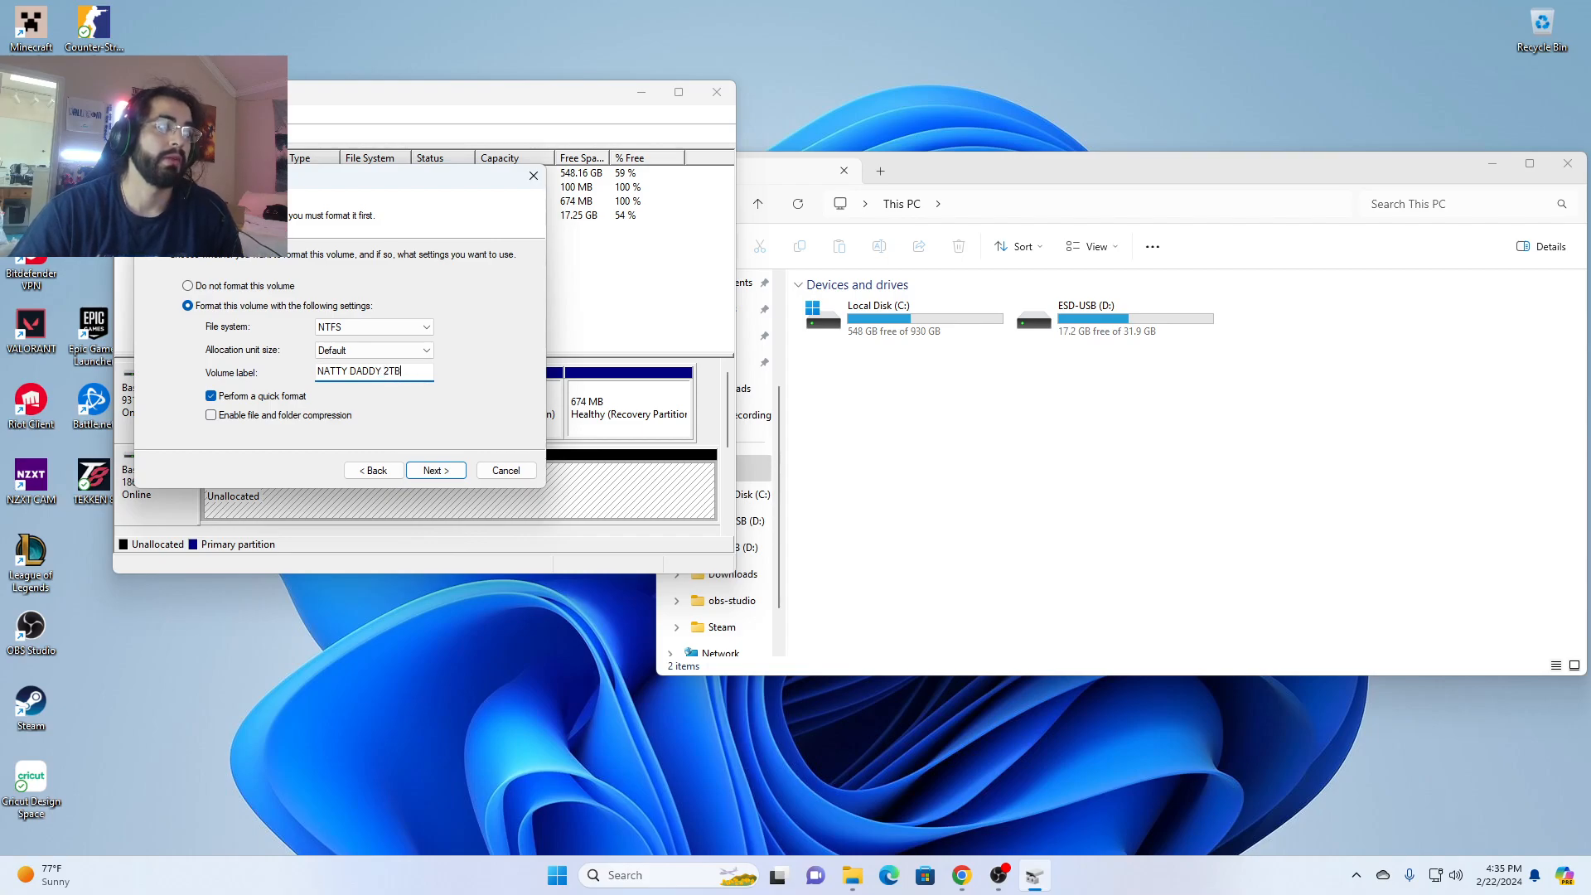
pyautogui.press('Return')
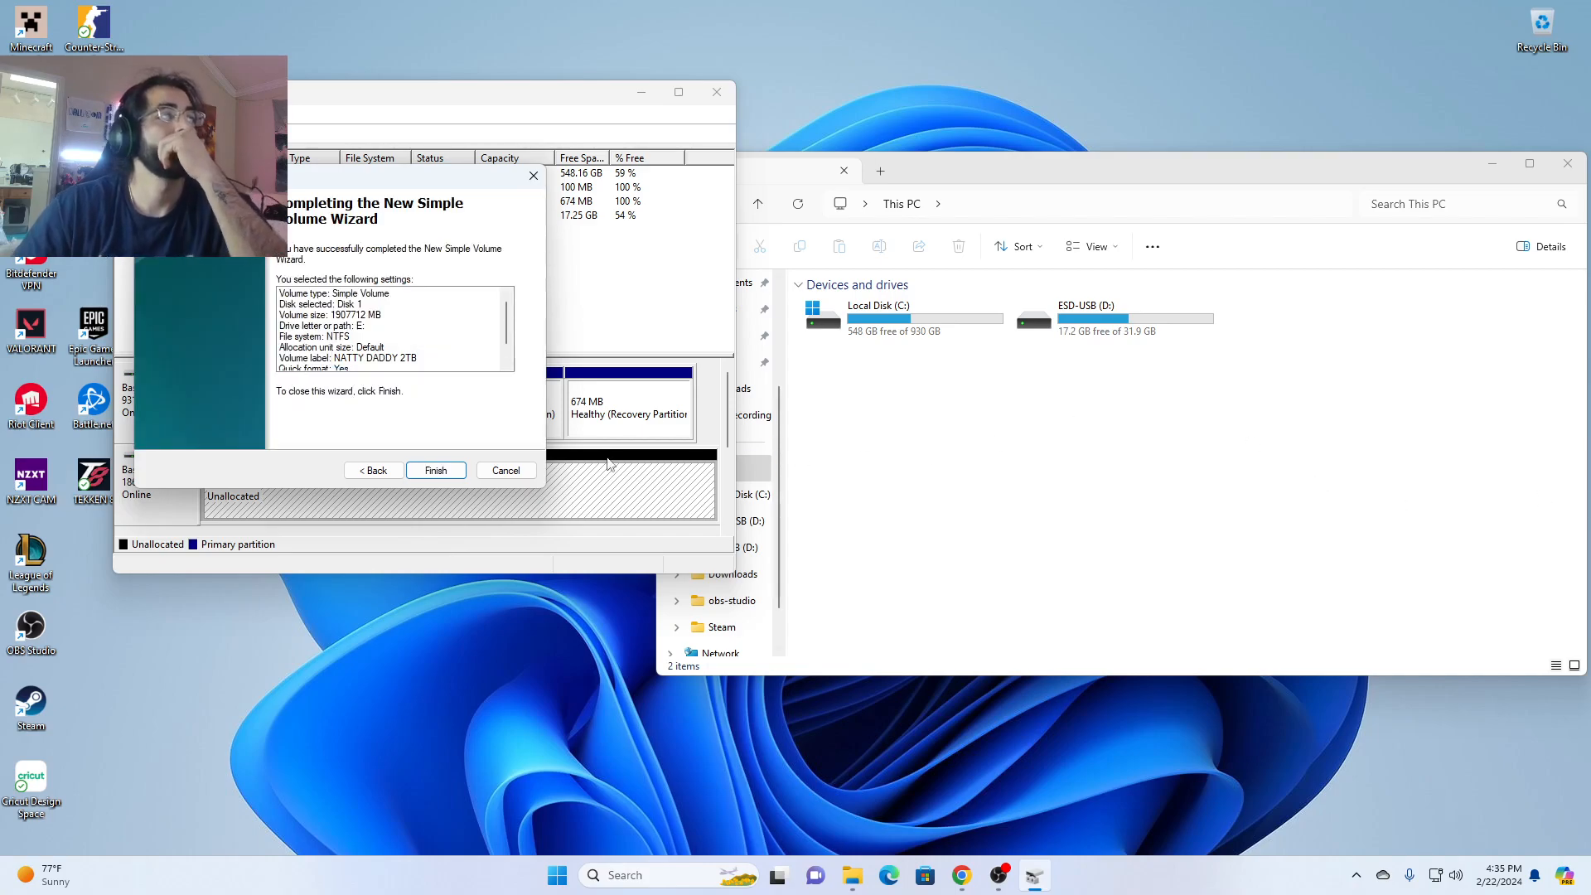
pyautogui.click(436, 470)
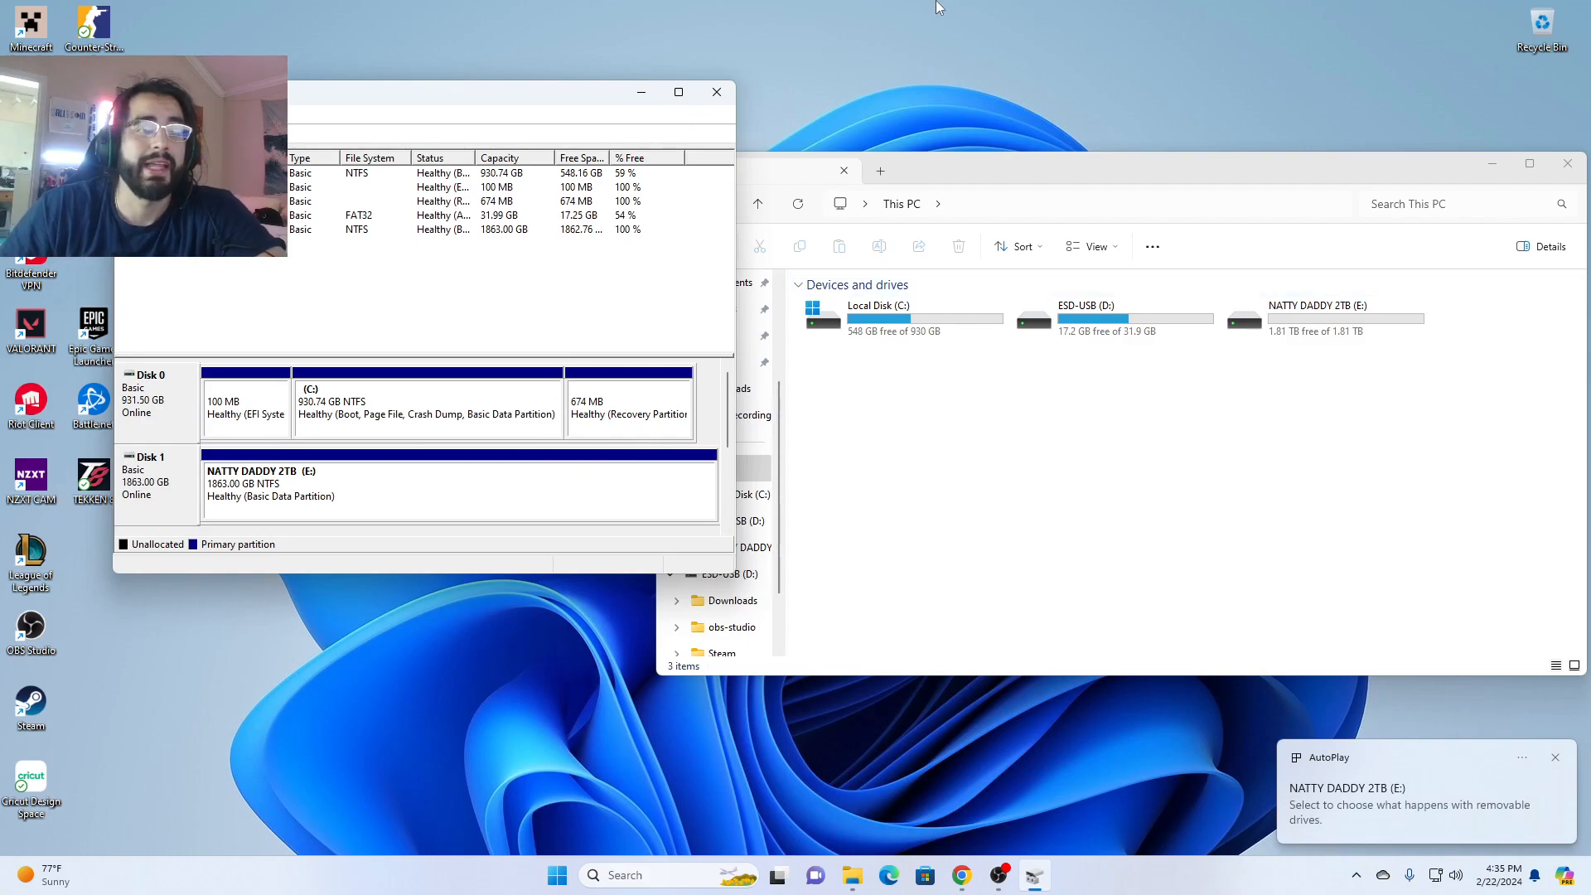
# - Minimize the disk partition tool and bring File Explorer back up to check the drives listed under This PC
pyautogui.click(1492, 164)
pyautogui.moveTo(1007, 877)
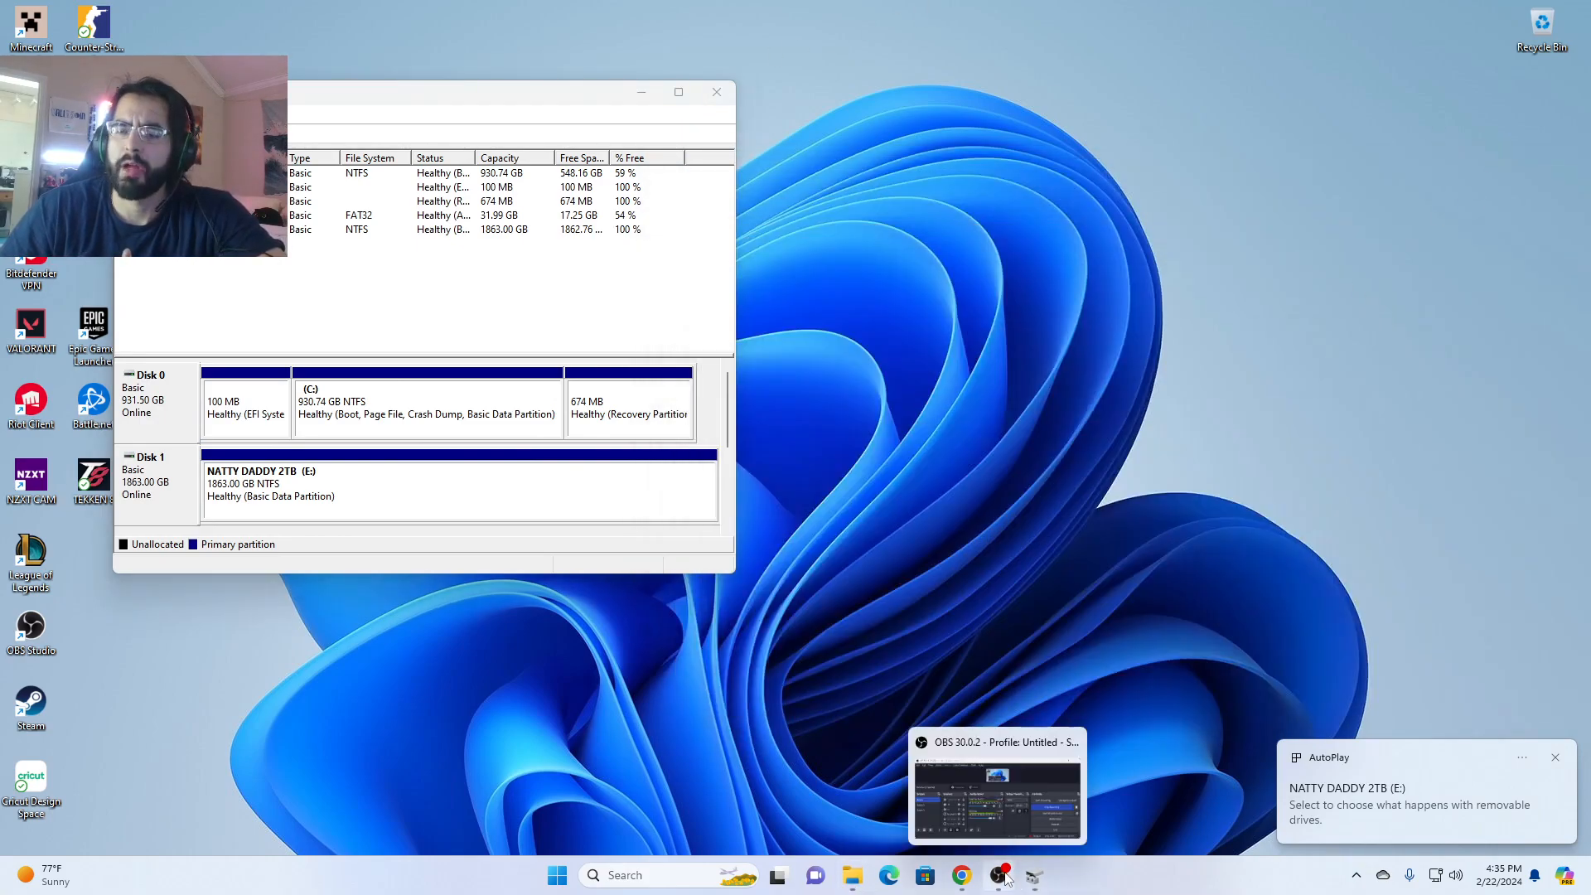
pyautogui.click(641, 92)
pyautogui.click(854, 877)
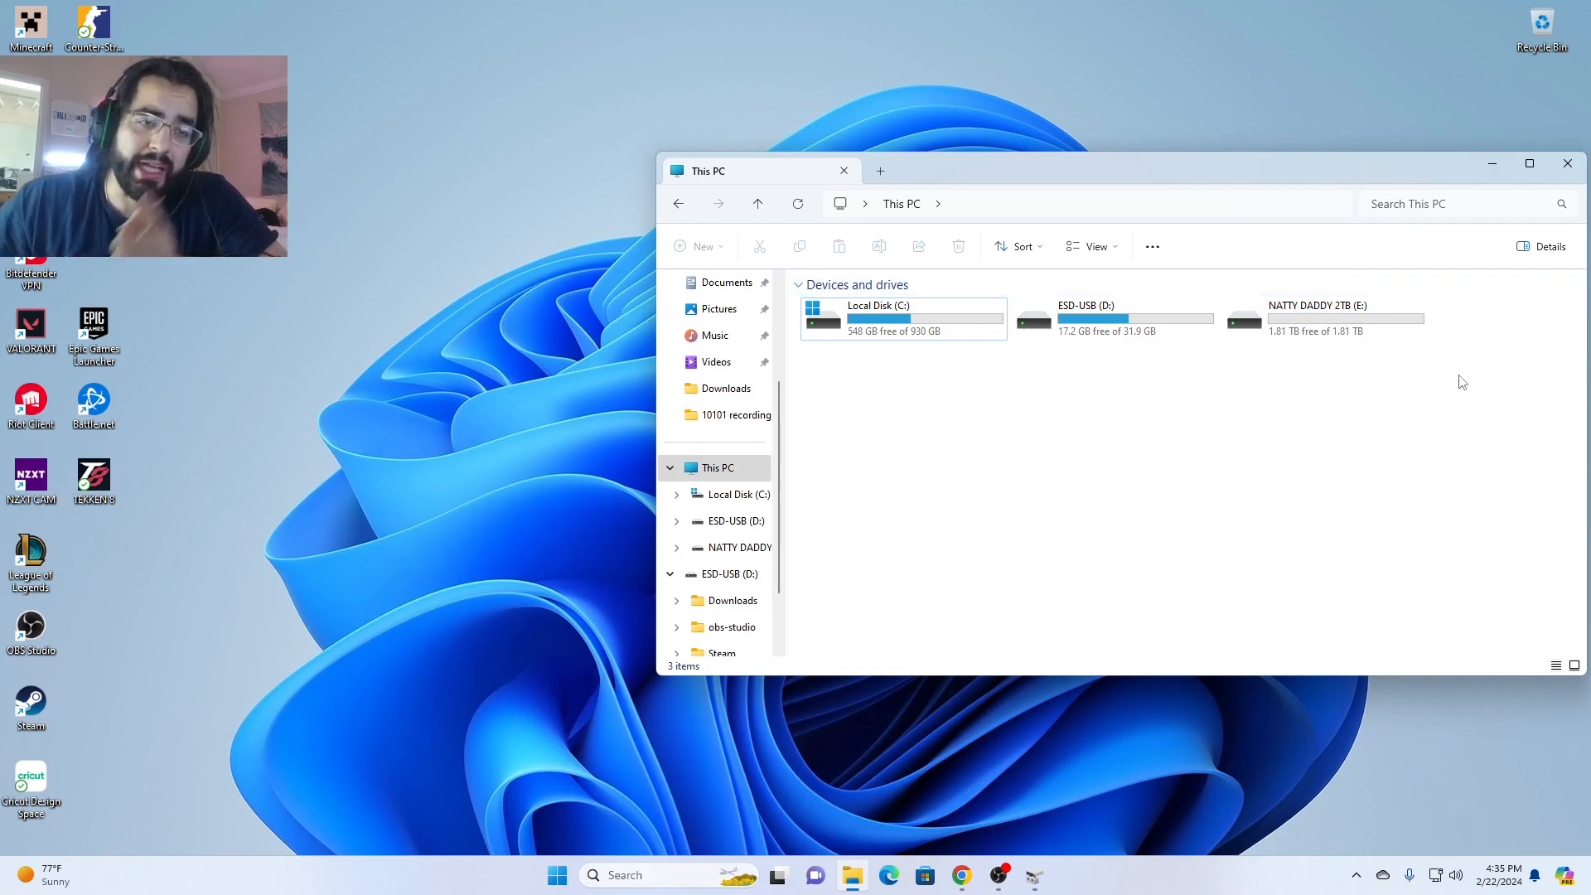
pyautogui.click(1001, 877)
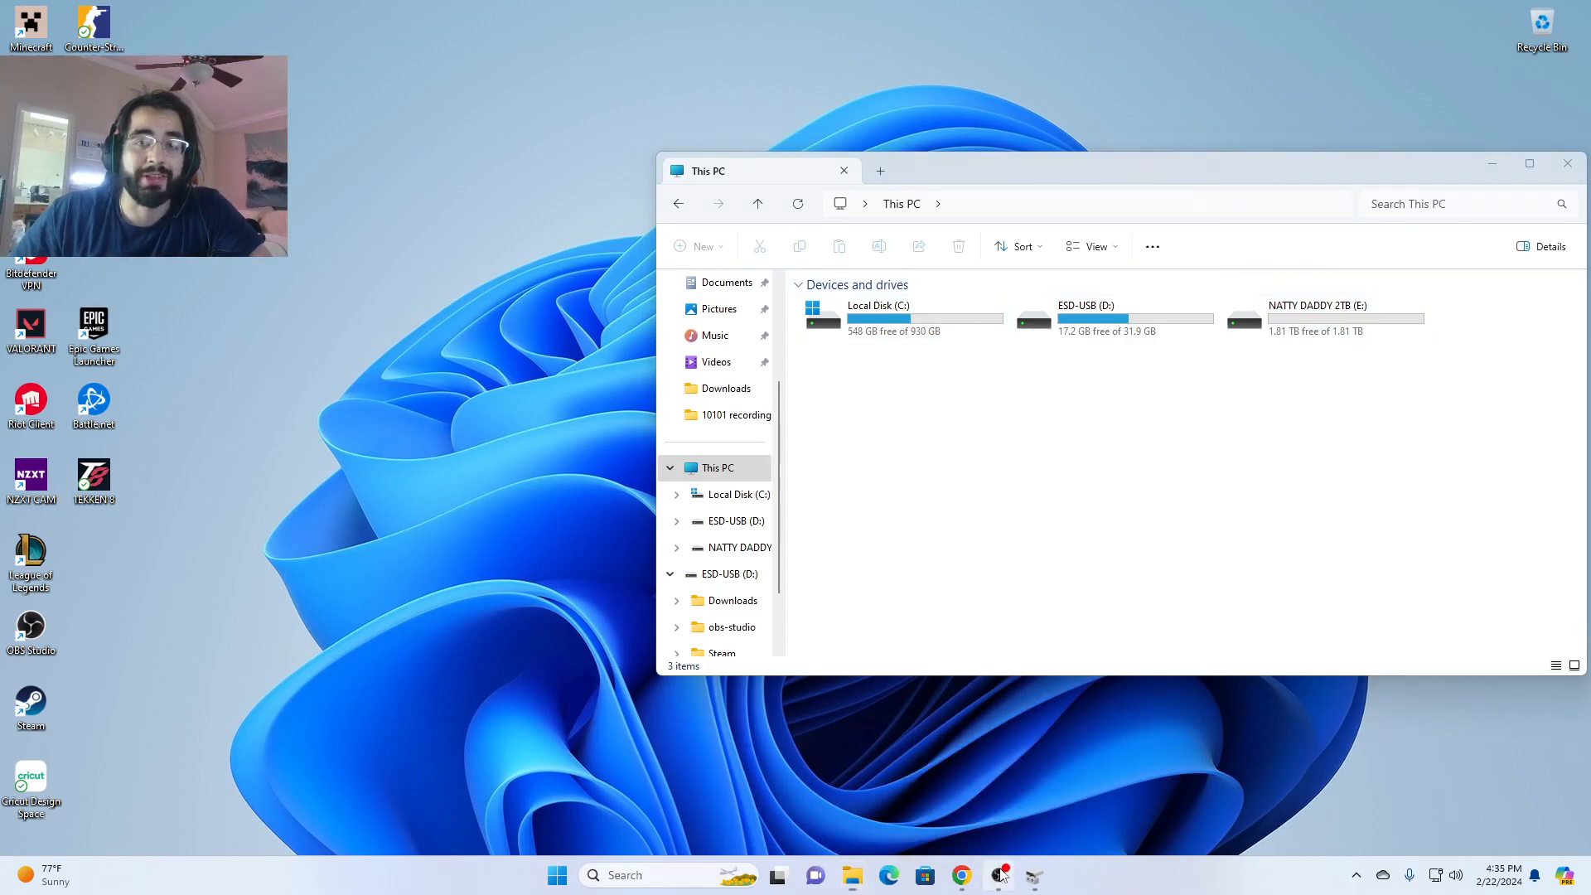